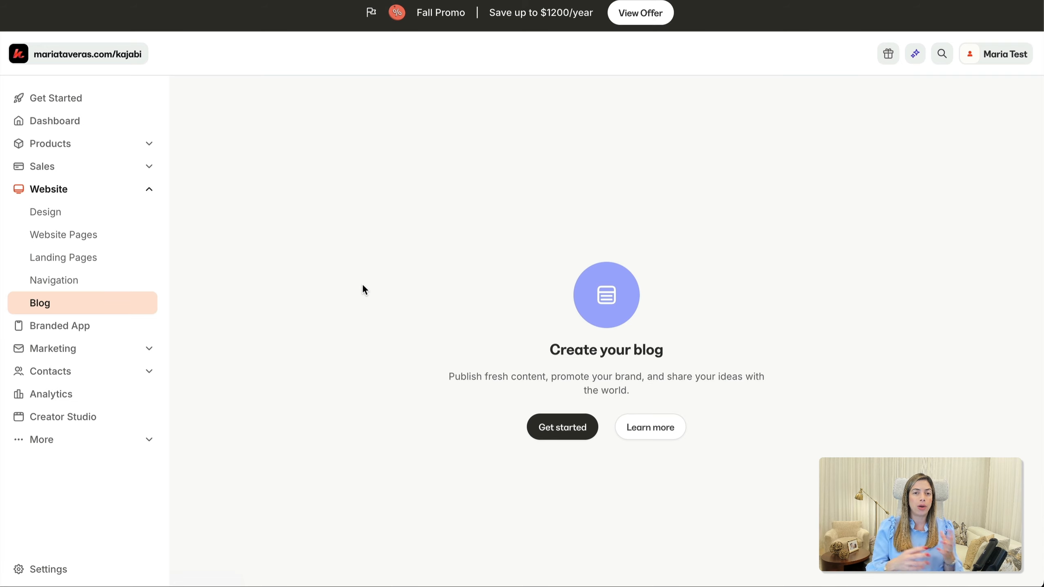
Step: Start setting up the blog and give it the page title "The Digital Path"
{"action": "left_click", "coordinate": [565, 430]}
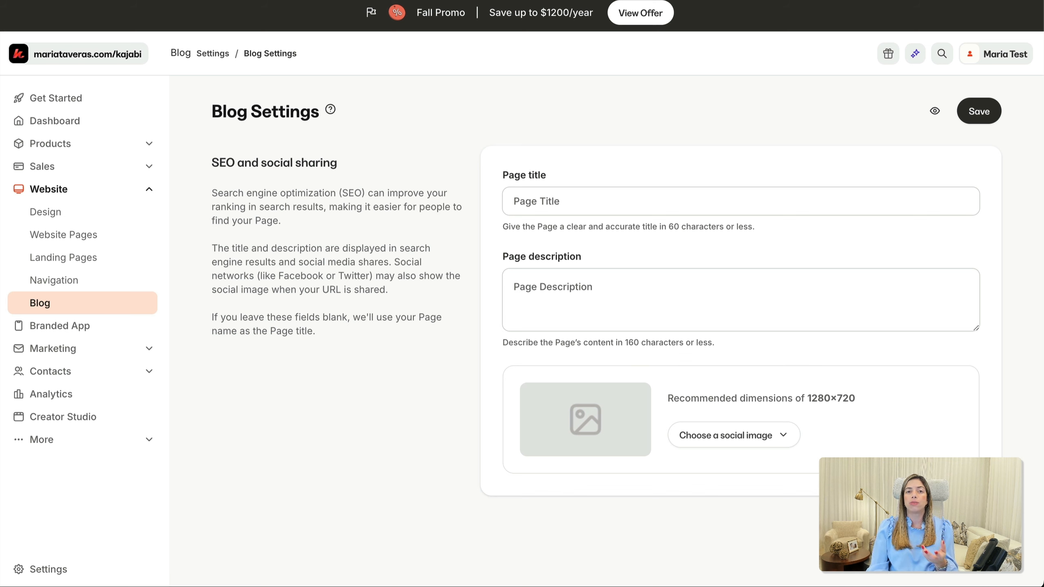
{"action": "left_click", "coordinate": [669, 213]}
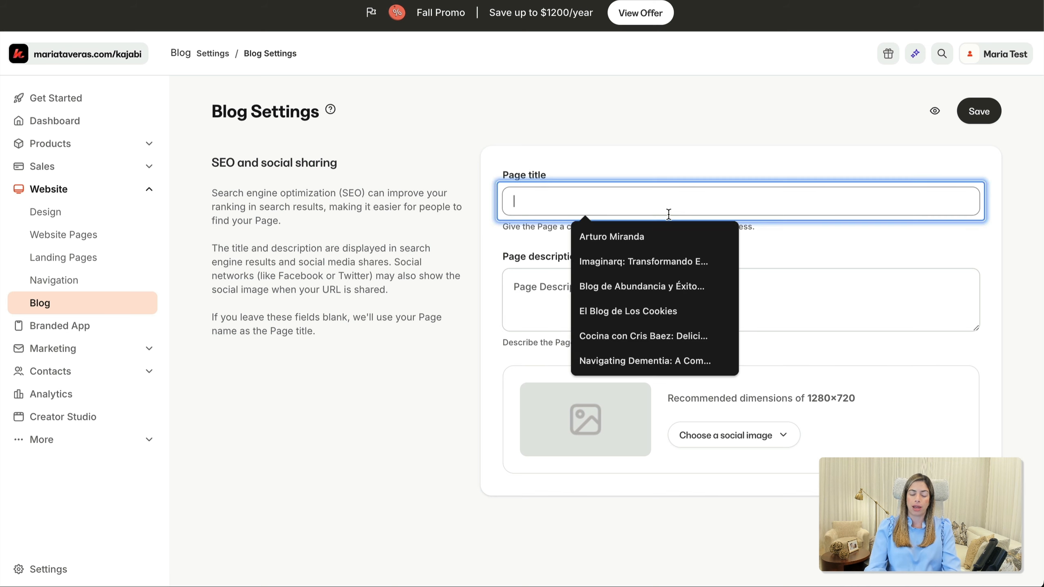
{"action": "type", "text": "The Digital Path"}
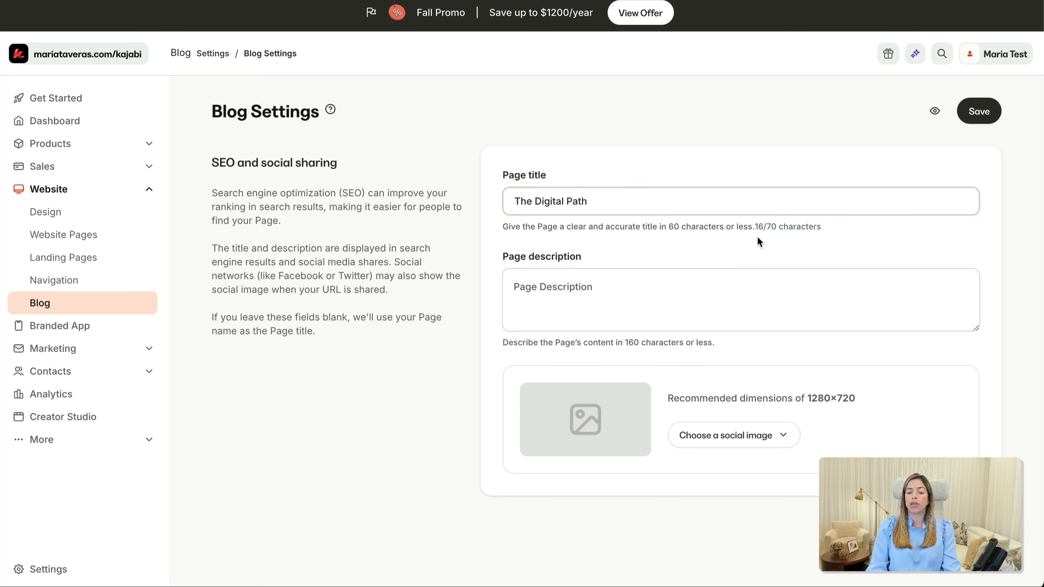
Step: Fill in the page description starting "Discover the power of the digital world" and cut everything after "tools like Kajabi."
{"action": "left_click", "coordinate": [680, 281]}
{"action": "type", "text": "Discover the power of the digital world with practical guides and essential resources for entrepreneurs, coaches, and creators. Learn to build and scale your online business with effective digital marketing strategies, SEO, social media, and tools like Kajabi. Our goal is to help you stand out, attract an audience, and convert followers into loyal clients. Join the digital revolution and take your vision to the next level."}
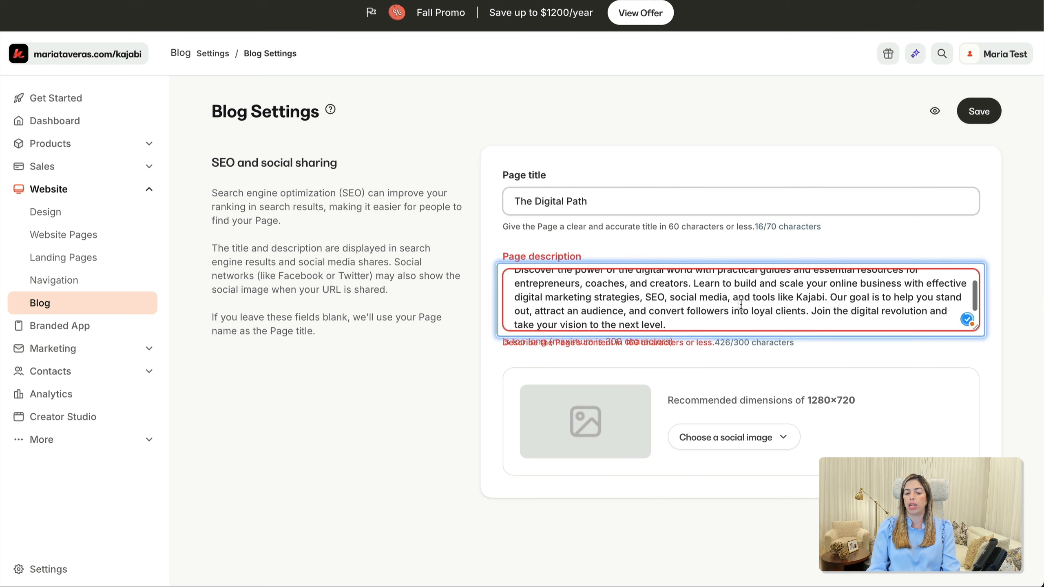
{"action": "scroll", "coordinate": [741, 303], "scroll_direction": "up", "scroll_amount": 2}
{"action": "scroll", "coordinate": [741, 303], "scroll_direction": "down", "scroll_amount": 2}
{"action": "scroll", "coordinate": [741, 304], "scroll_direction": "up", "scroll_amount": 2}
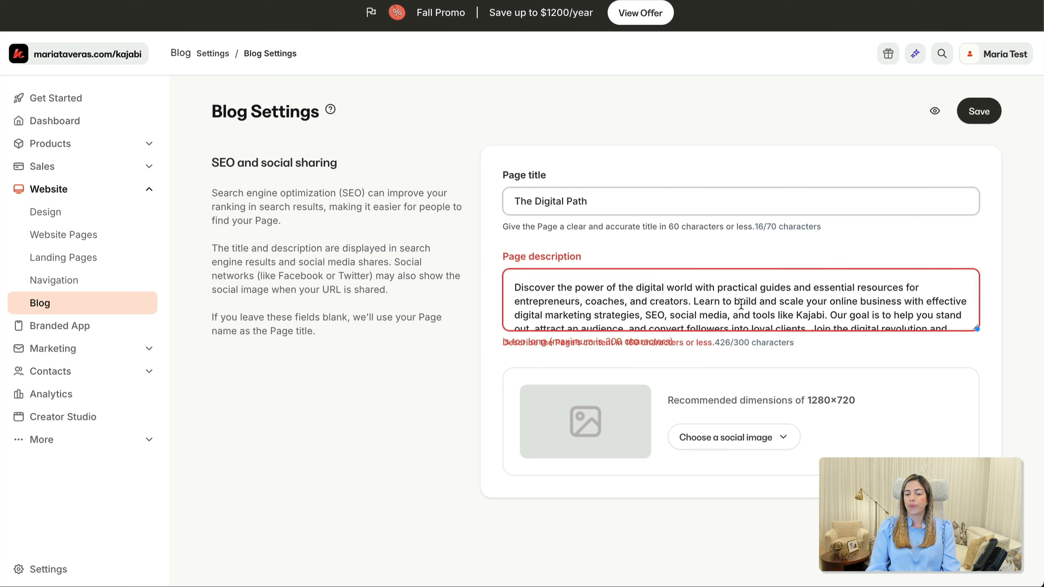
{"action": "scroll", "coordinate": [741, 304], "scroll_direction": "down", "scroll_amount": 2}
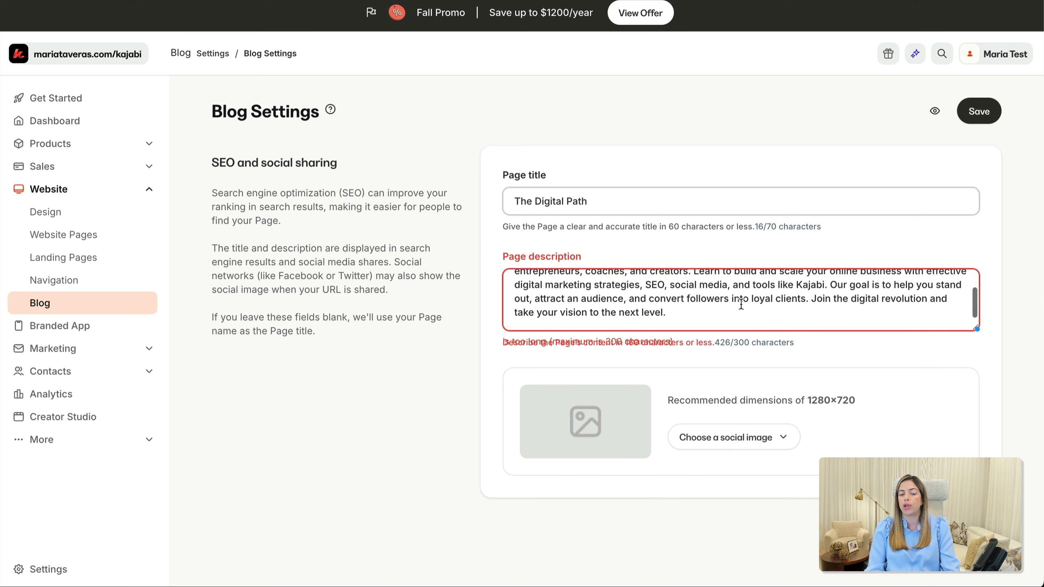
{"action": "left_click", "coordinate": [830, 286], "text": "shift"}
{"action": "key", "text": "BackSpace"}
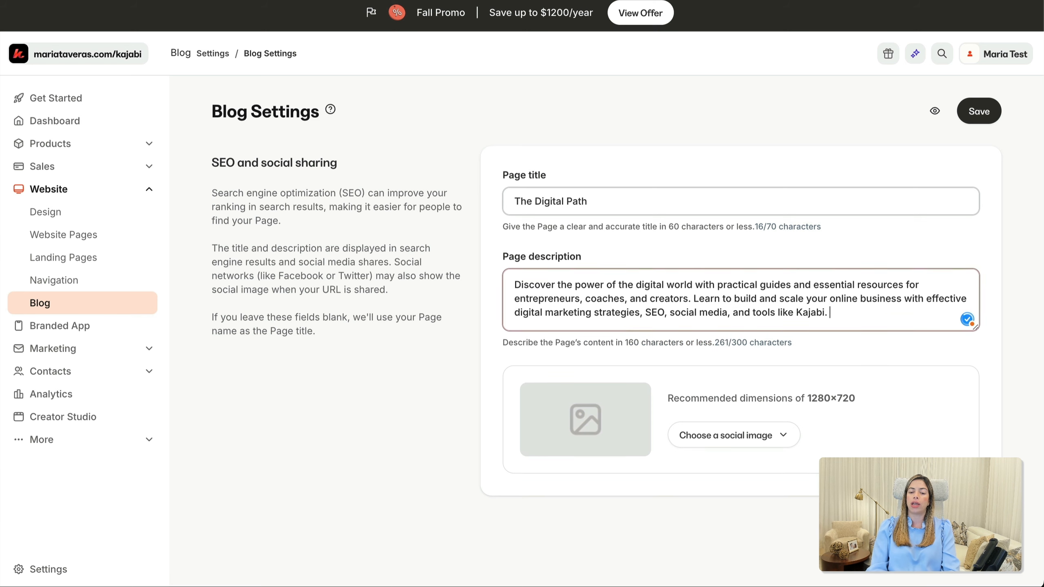
Step: Upload the yellow digital marketing graphic as the blog's social image and save the blog settings
{"action": "left_click", "coordinate": [721, 443]}
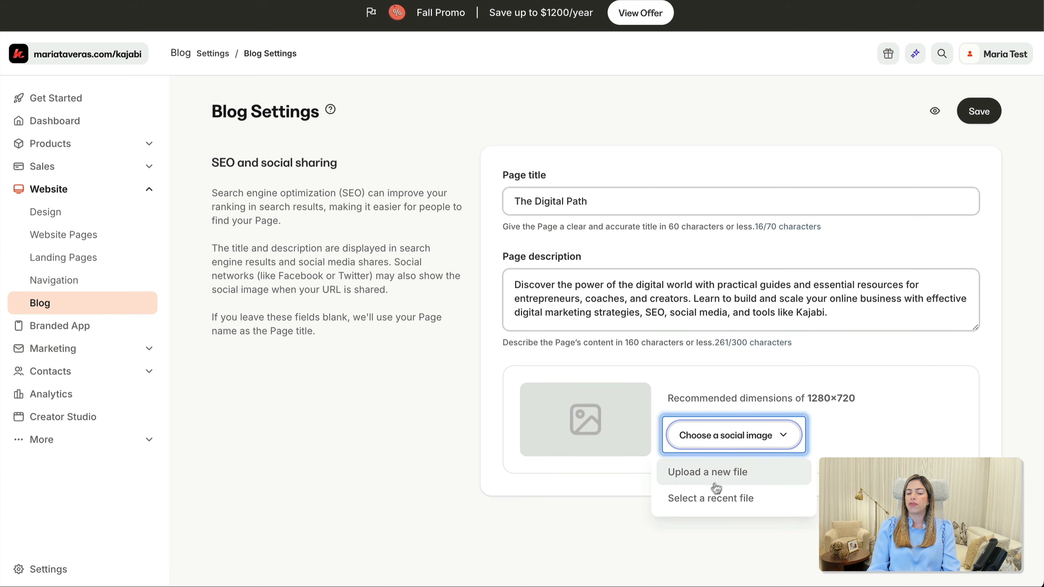
{"action": "left_click", "coordinate": [695, 477]}
{"action": "left_click", "coordinate": [348, 329]}
{"action": "double_click", "coordinate": [429, 190]}
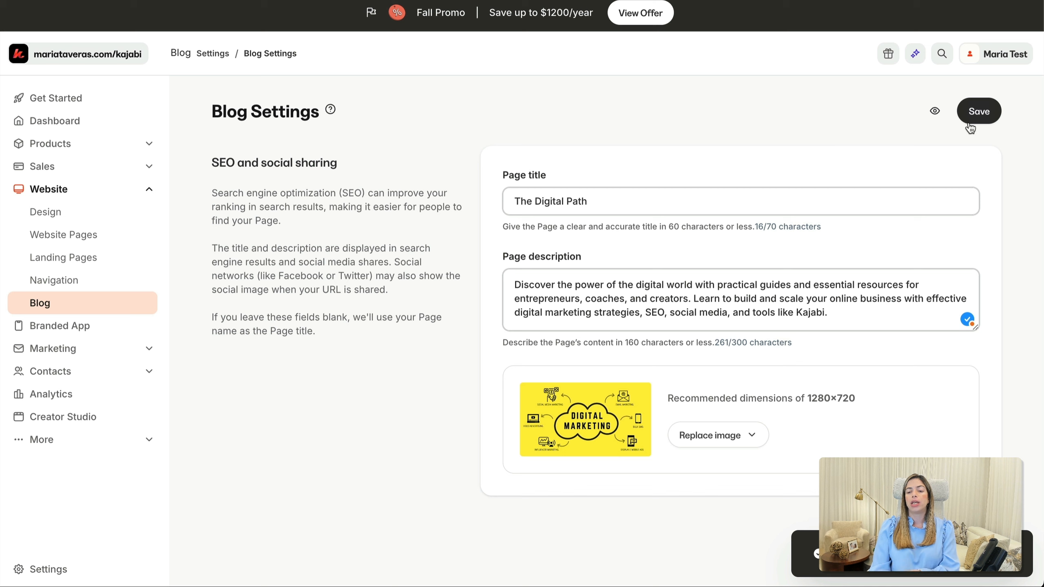
{"action": "left_click", "coordinate": [968, 118]}
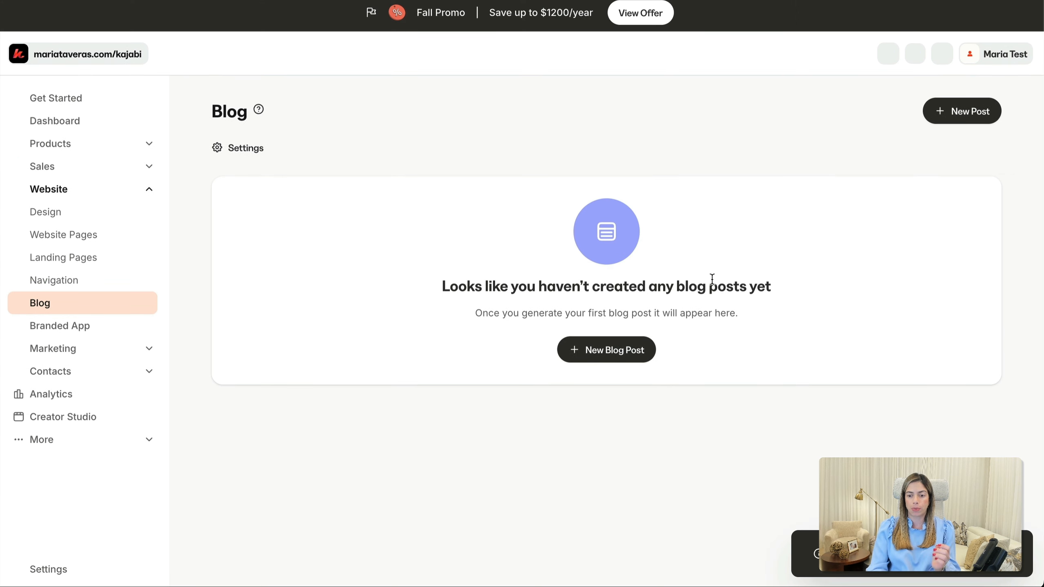
Step: Create a new post titled "Complete Guide to Writing an Effective and Optimized Blog Post in Kajabi" and paste in the article content
{"action": "left_click", "coordinate": [956, 111]}
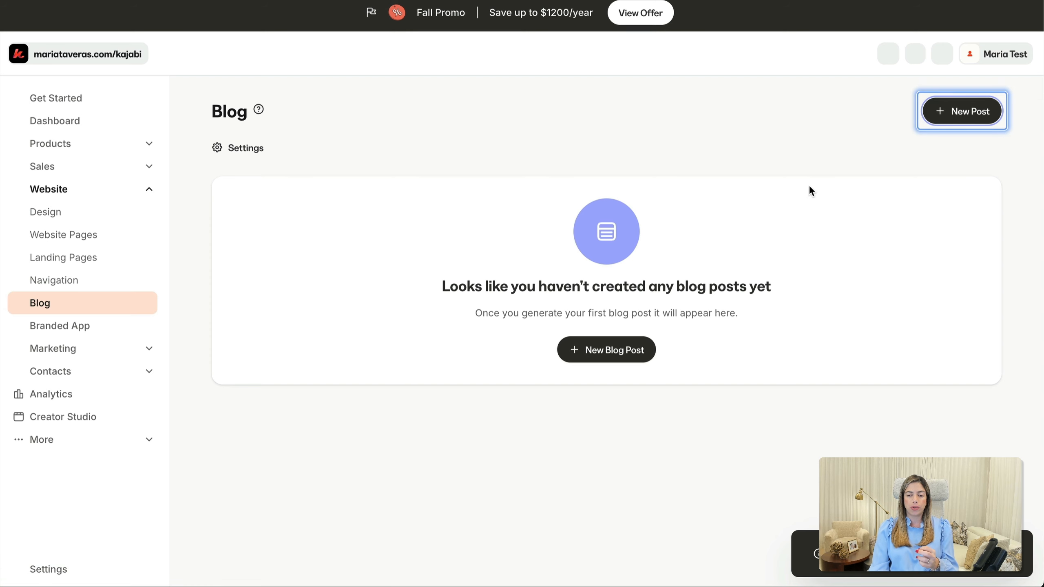
{"action": "scroll", "coordinate": [658, 305], "scroll_direction": "down", "scroll_amount": 2}
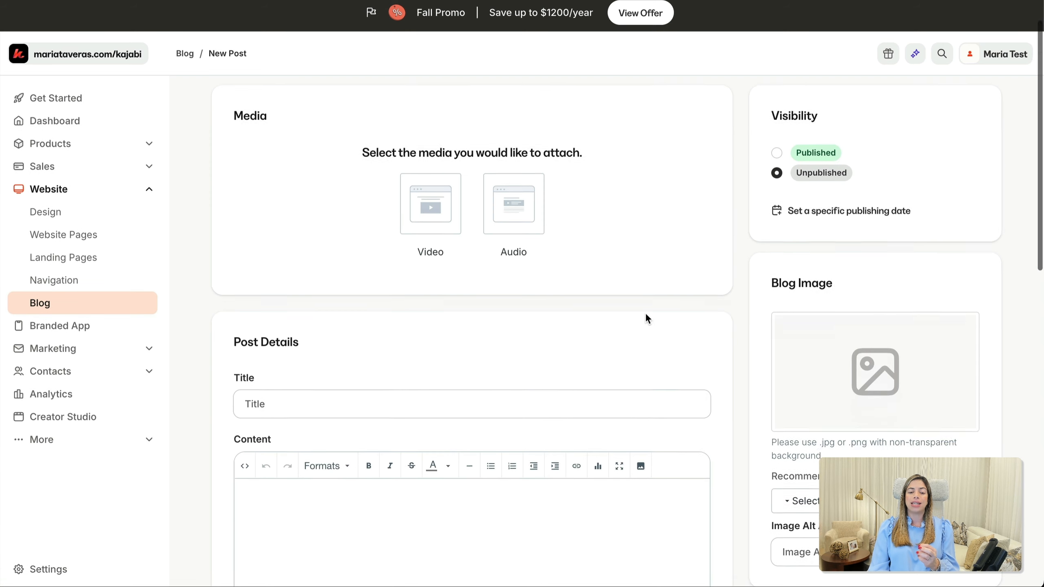
{"action": "scroll", "coordinate": [645, 312], "scroll_direction": "down", "scroll_amount": 4}
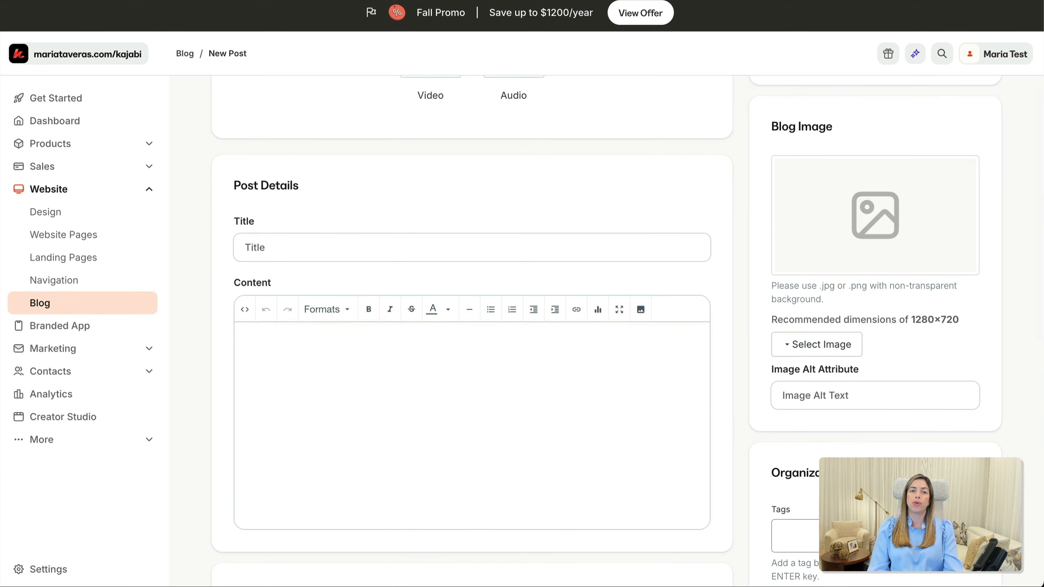
{"action": "left_click", "coordinate": [472, 247]}
{"action": "key", "text": "ctrl+v"}
{"action": "left_click", "coordinate": [270, 345]}
{"action": "key", "text": "ctrl+v"}
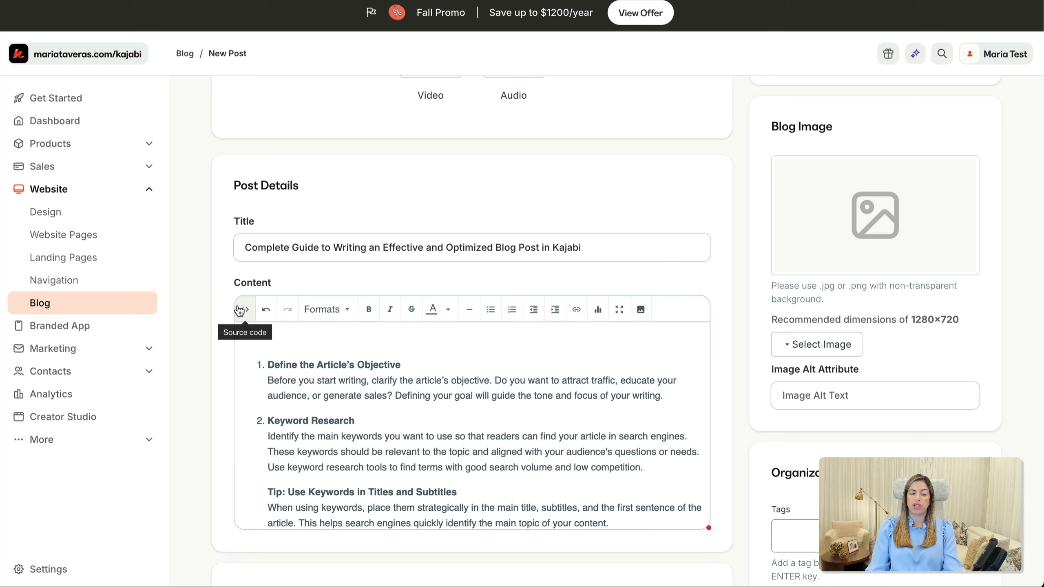
Step: Remove the empty first paragraph (<p>&nbsp;</p>) from the post content's source code
{"action": "left_click", "coordinate": [242, 310]}
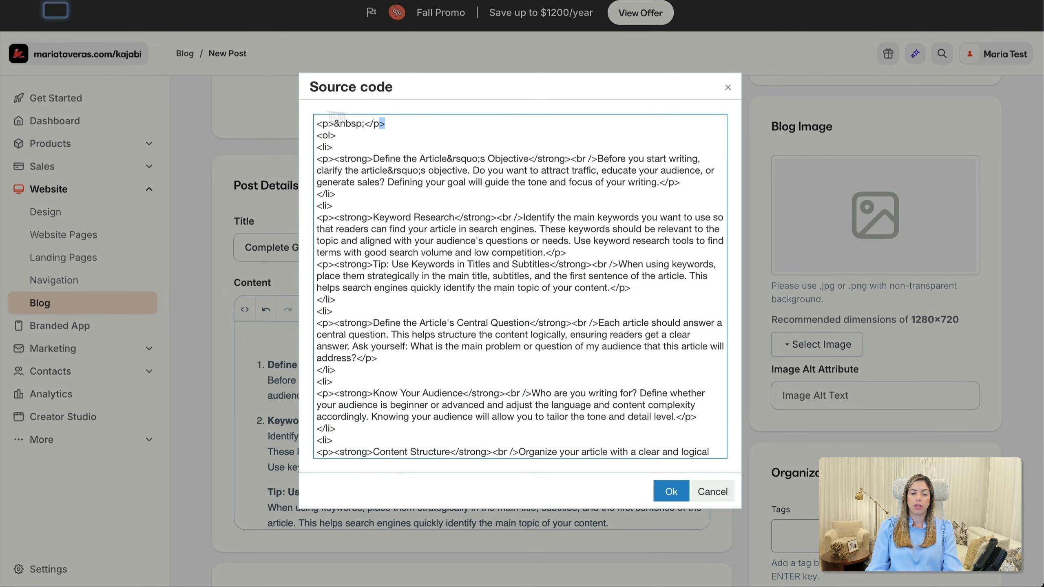
{"action": "left_click_drag", "start_coordinate": [337, 115], "coordinate": [317, 123]}
{"action": "key", "text": "BackSpace"}
{"action": "left_click", "coordinate": [670, 492]}
Step: Try to format the list item "Define the Article's Objective" as Heading 2, and undo the change
{"action": "scroll", "coordinate": [493, 428], "scroll_direction": "down", "scroll_amount": 3}
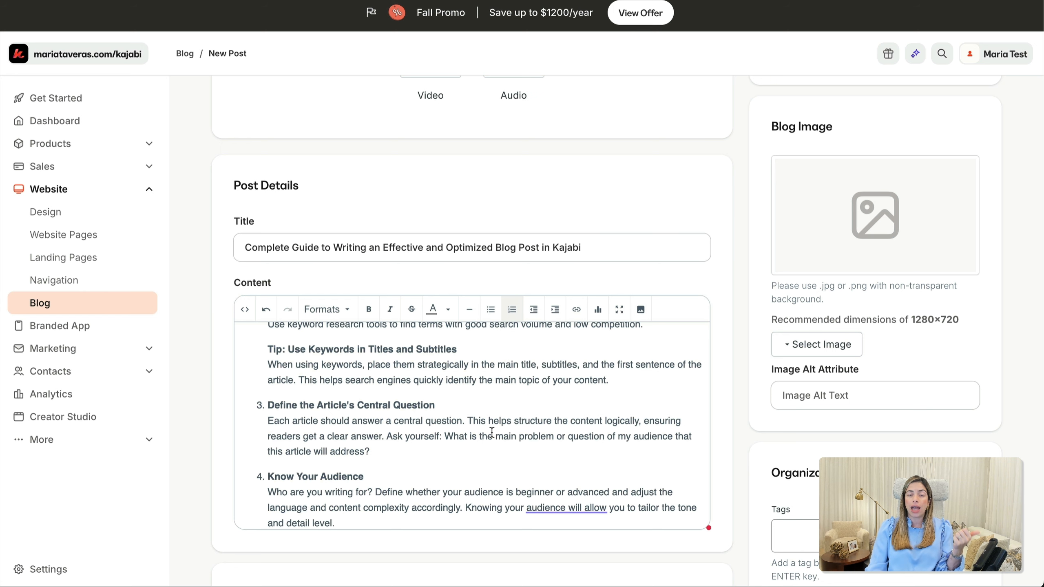
{"action": "scroll", "coordinate": [491, 432], "scroll_direction": "down", "scroll_amount": 1}
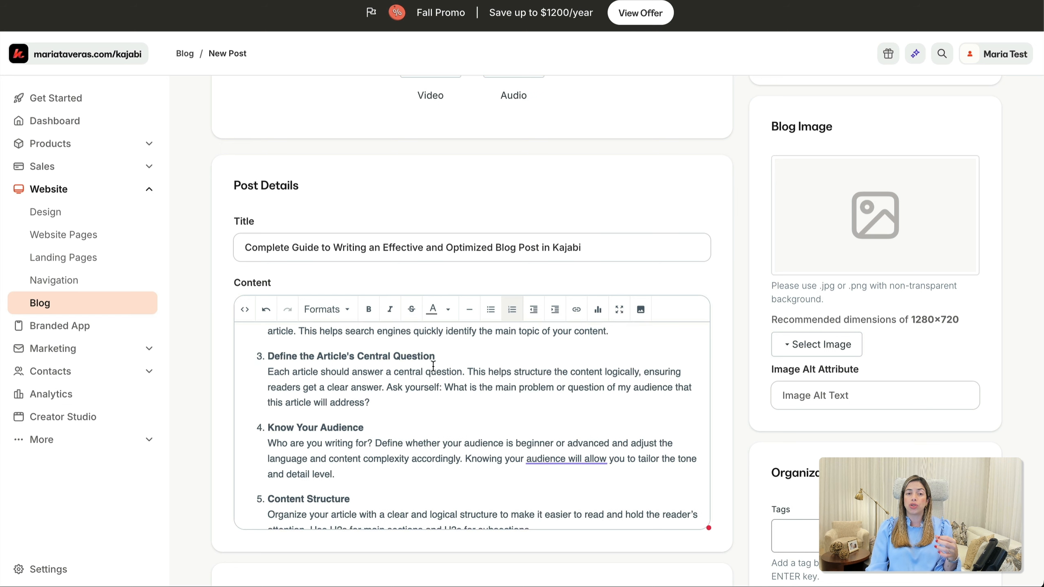
{"action": "scroll", "coordinate": [432, 366], "scroll_direction": "up", "scroll_amount": 4}
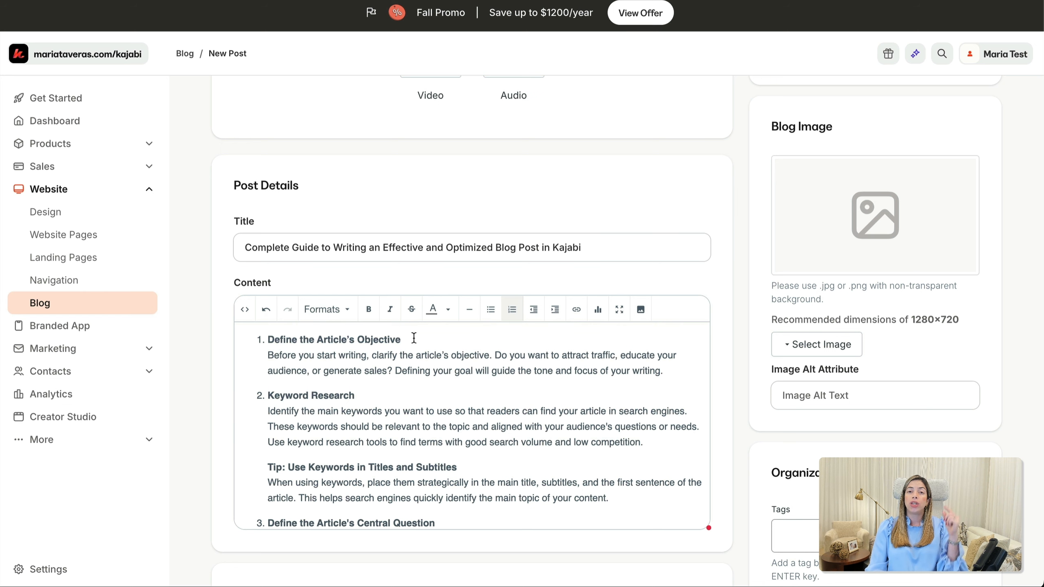
{"action": "left_click_drag", "start_coordinate": [414, 338], "coordinate": [254, 342]}
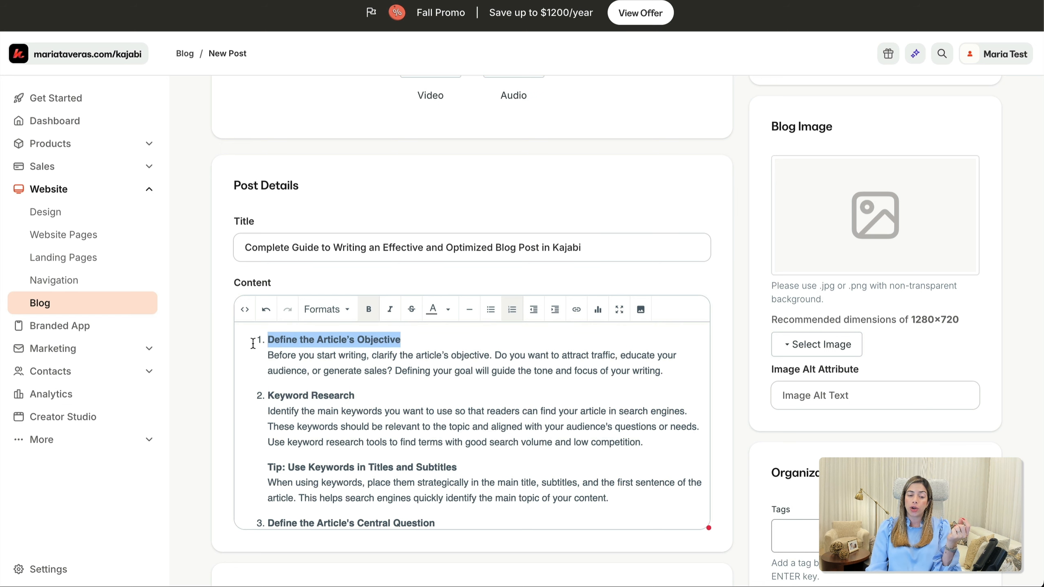
{"action": "left_click", "coordinate": [312, 308]}
{"action": "mouse_move", "coordinate": [338, 335]}
{"action": "left_click", "coordinate": [477, 379]}
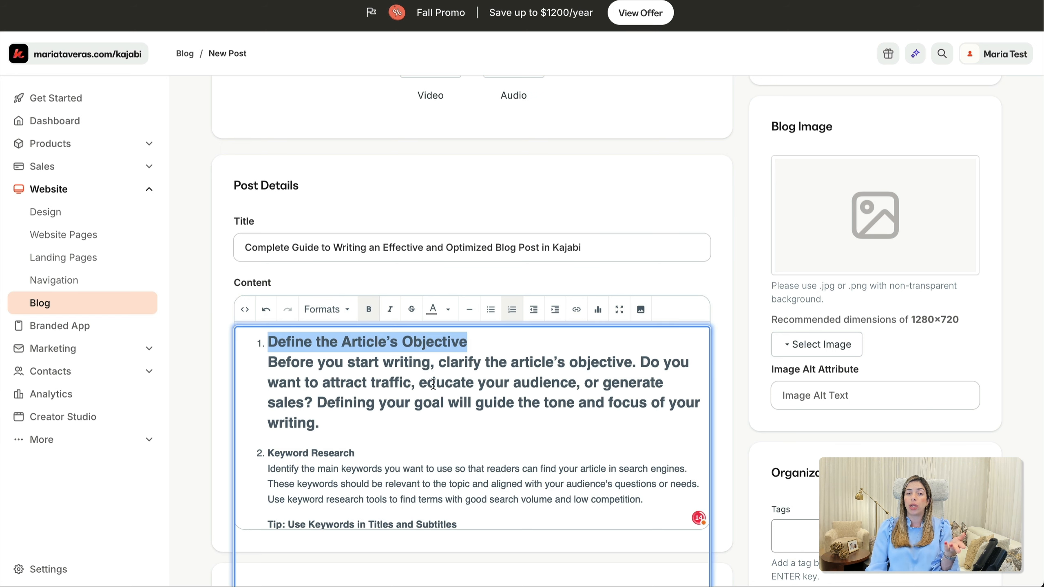
{"action": "key", "text": "ctrl+z"}
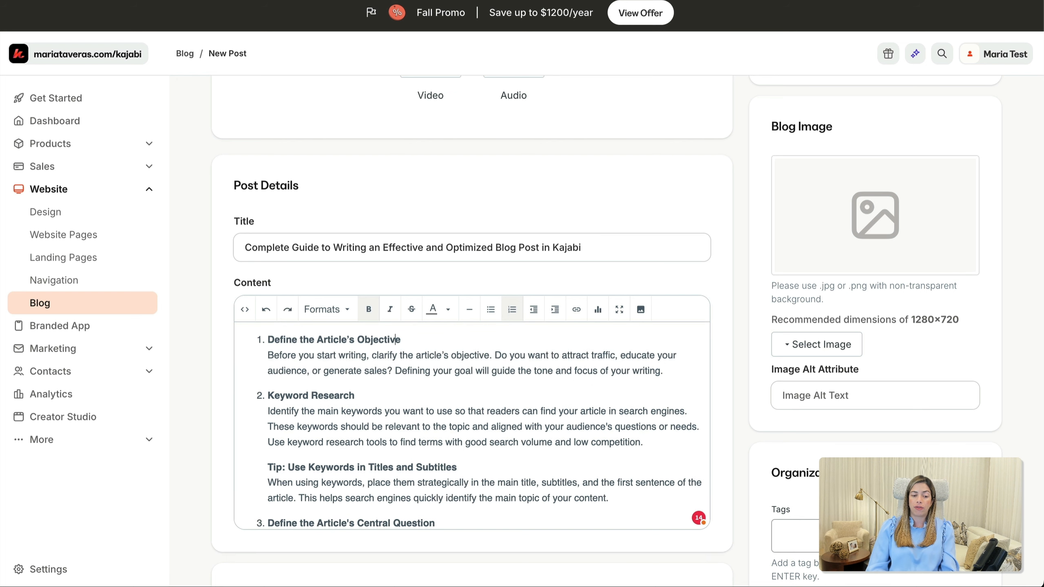
Step: Delete the opening <ol> and <li> tags from the start of the content's source code
{"action": "left_click", "coordinate": [267, 339]}
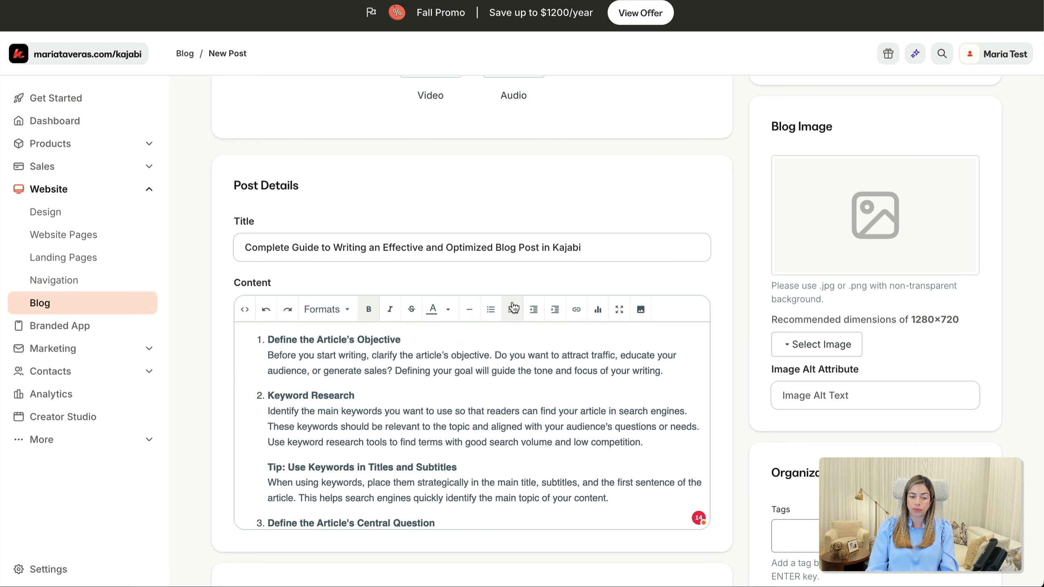
{"action": "left_click", "coordinate": [244, 309]}
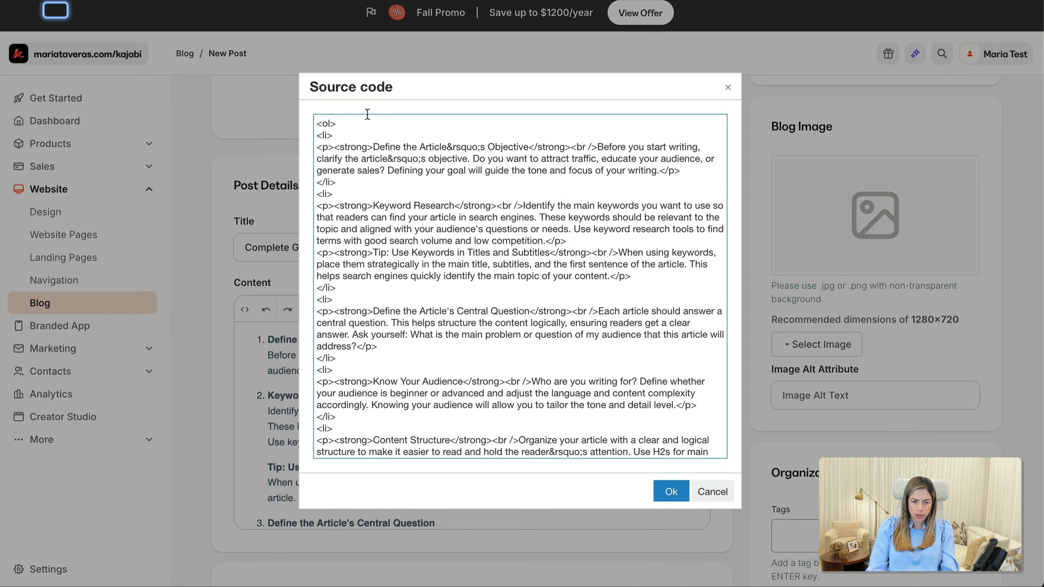
{"action": "left_click_drag", "start_coordinate": [351, 136], "coordinate": [307, 126]}
{"action": "key", "text": "BackSpace"}
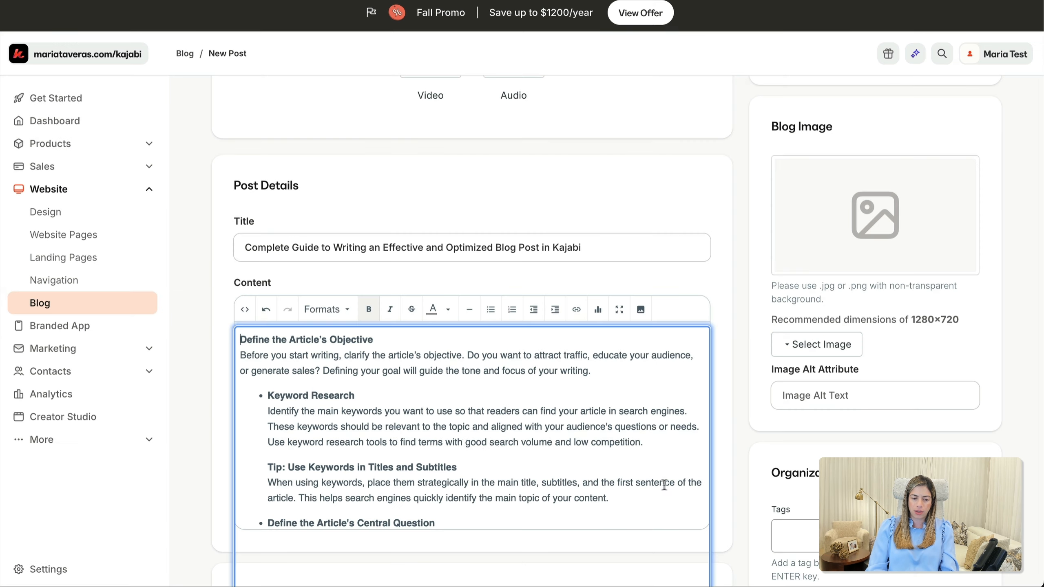
{"action": "left_click", "coordinate": [671, 492]}
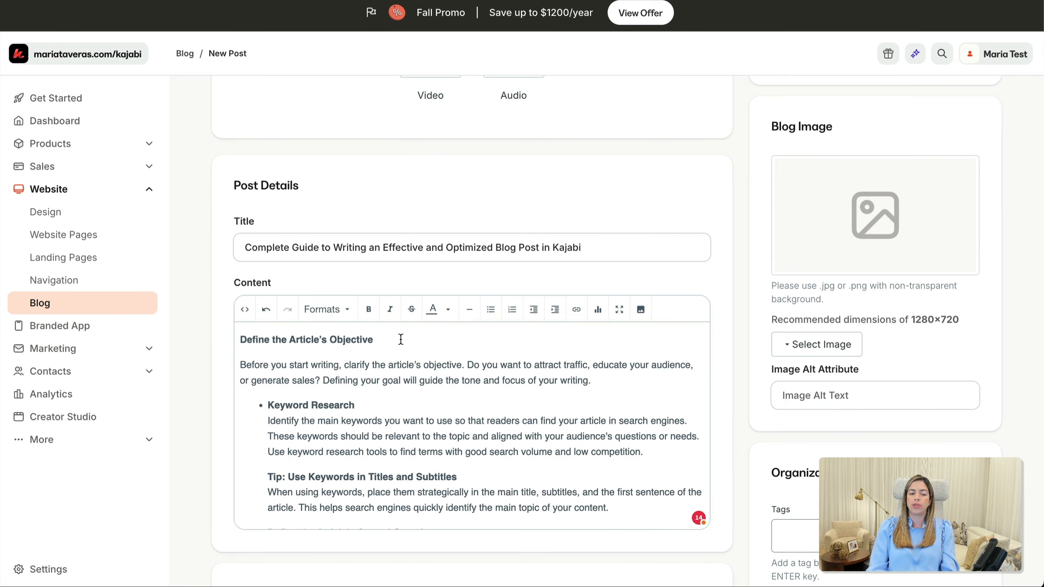
Step: Format "Define the Article's Objective" as Heading 2 and "Keyword Research" as Heading 3
{"action": "left_click_drag", "start_coordinate": [401, 339], "coordinate": [336, 339]}
{"action": "left_click", "coordinate": [324, 309]}
{"action": "left_click", "coordinate": [454, 378]}
{"action": "left_click_drag", "start_coordinate": [342, 407], "coordinate": [240, 407]}
{"action": "left_click", "coordinate": [325, 309]}
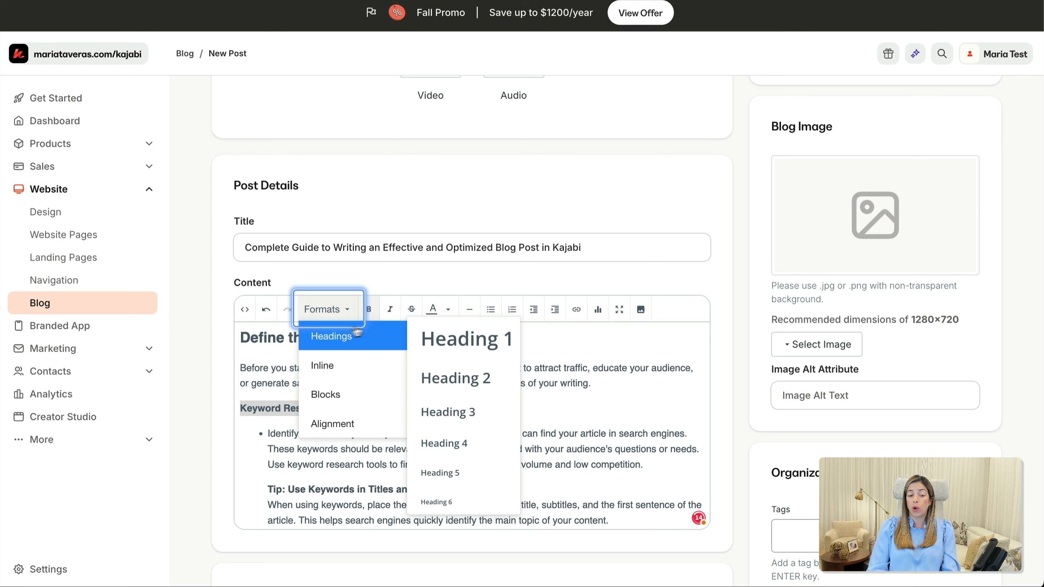
{"action": "left_click", "coordinate": [463, 413]}
{"action": "key", "text": "Left"}
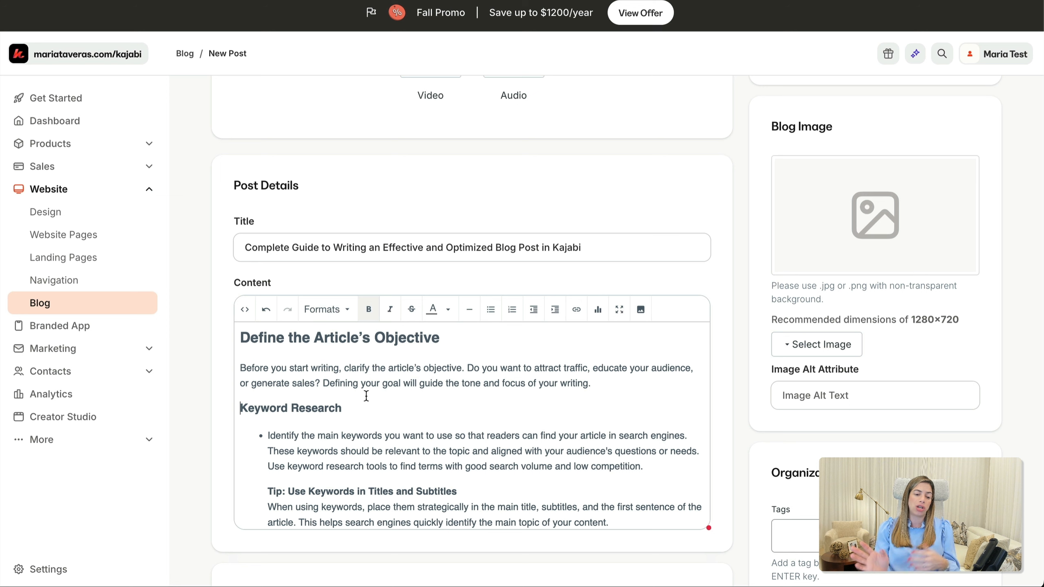
Step: Take the text below "Keyword Research" out of the bullet list and format it as a separate normal paragraph
{"action": "left_click", "coordinate": [265, 443]}
{"action": "key", "text": "BackSpace"}
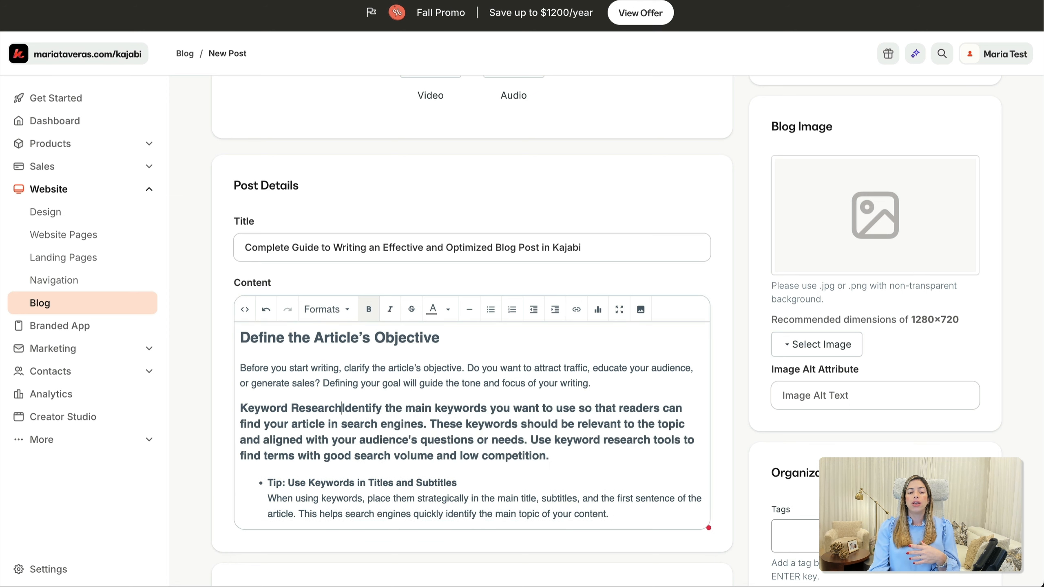
{"action": "key", "text": "Return"}
{"action": "left_click", "coordinate": [456, 490], "text": "shift"}
{"action": "left_click", "coordinate": [343, 313]}
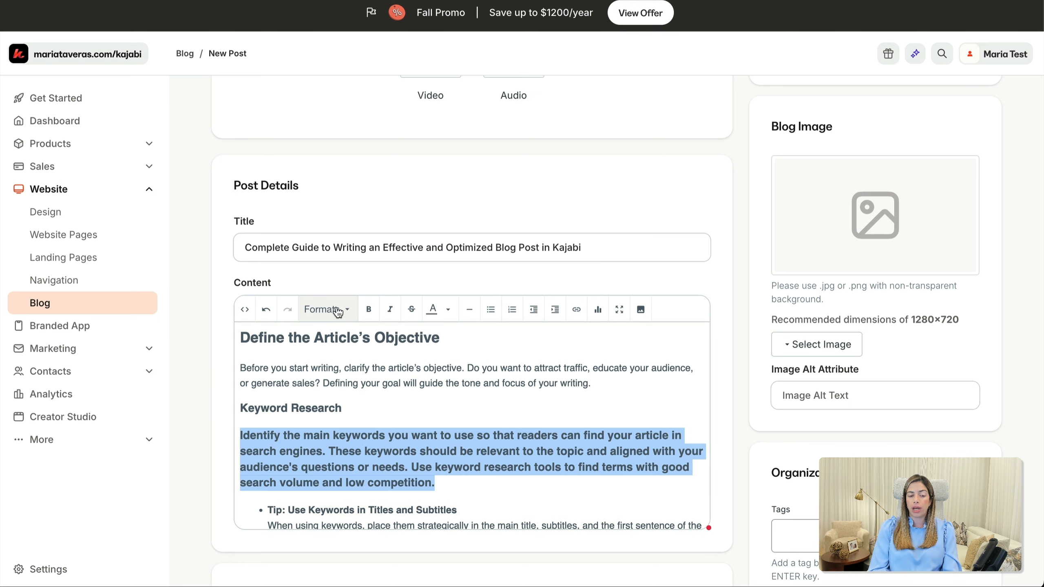
{"action": "mouse_move", "coordinate": [351, 419]}
{"action": "mouse_move", "coordinate": [356, 394]}
{"action": "left_click", "coordinate": [441, 392]}
Step: Review the article's remaining sections, including Know Your Audience, Content Structure and the H2 and H3 example
{"action": "scroll", "coordinate": [362, 483], "scroll_direction": "down", "scroll_amount": 3}
{"action": "left_click", "coordinate": [362, 484]}
{"action": "scroll", "coordinate": [362, 483], "scroll_direction": "down", "scroll_amount": 2}
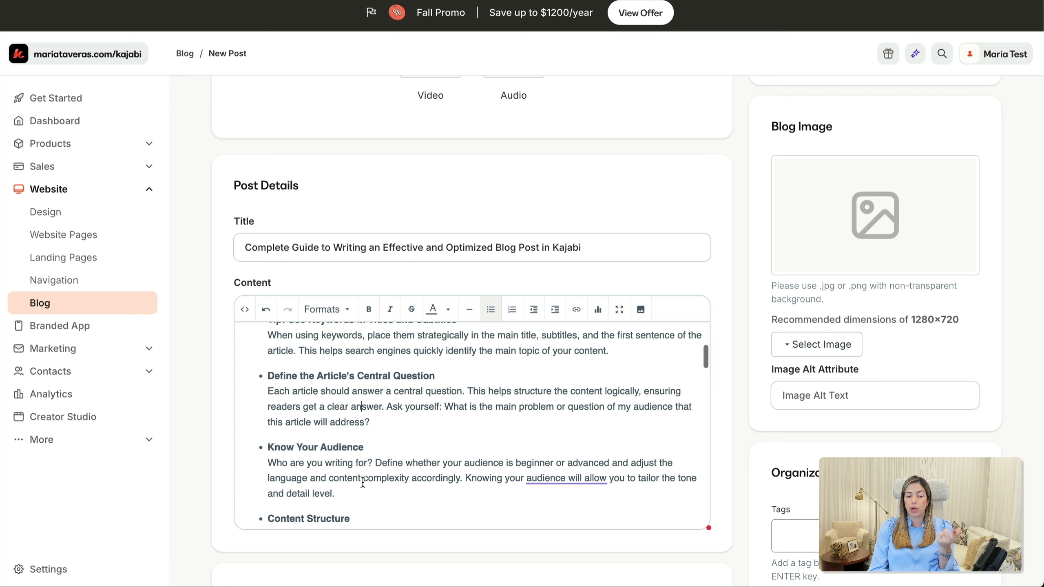
{"action": "scroll", "coordinate": [363, 483], "scroll_direction": "down", "scroll_amount": 3}
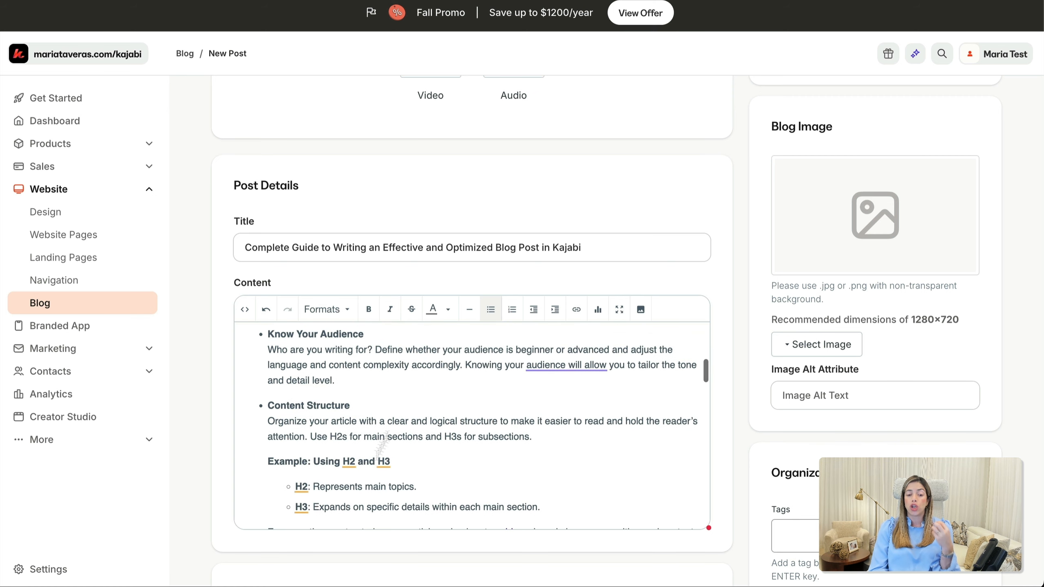
{"action": "left_click", "coordinate": [416, 378]}
{"action": "left_click", "coordinate": [384, 421]}
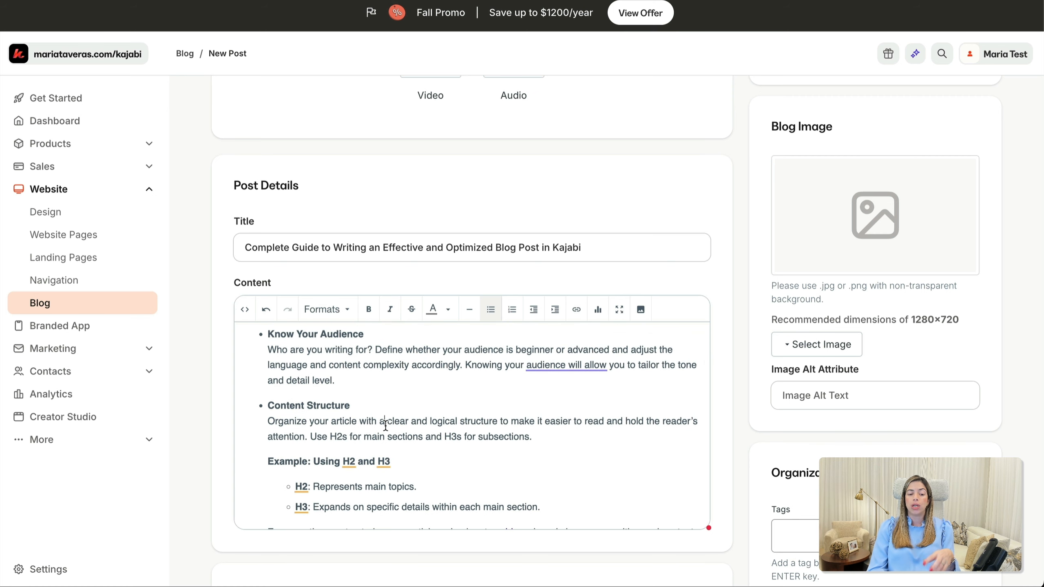
{"action": "scroll", "coordinate": [378, 423], "scroll_direction": "down", "scroll_amount": 2}
{"action": "left_click_drag", "start_coordinate": [297, 427], "coordinate": [313, 427]}
{"action": "scroll", "coordinate": [453, 427], "scroll_direction": "down", "scroll_amount": 3}
Step: Inspect the link settings of the "my blog" text without changing them, and review the SEO optimization section of the article
{"action": "left_click", "coordinate": [507, 354]}
{"action": "left_click", "coordinate": [577, 309]}
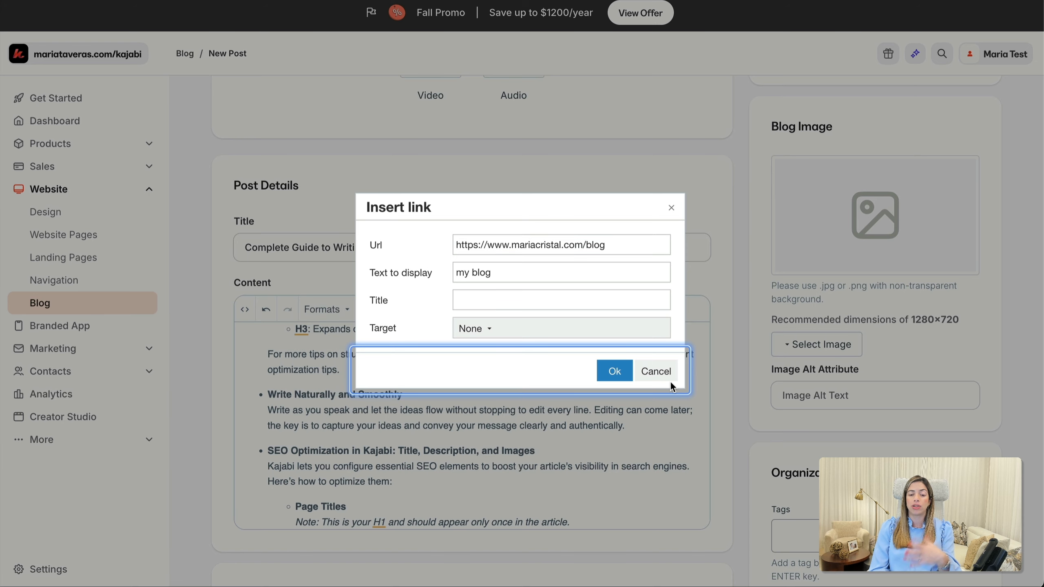
{"action": "left_click", "coordinate": [671, 381]}
{"action": "left_click", "coordinate": [488, 394]}
{"action": "scroll", "coordinate": [488, 393], "scroll_direction": "down", "scroll_amount": 3}
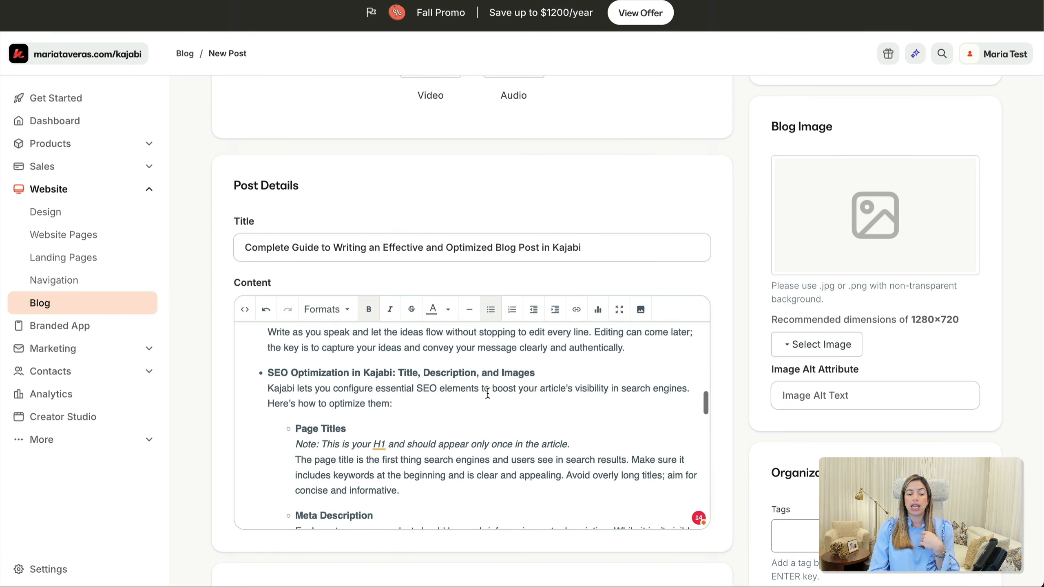
{"action": "scroll", "coordinate": [479, 390], "scroll_direction": "down", "scroll_amount": 1}
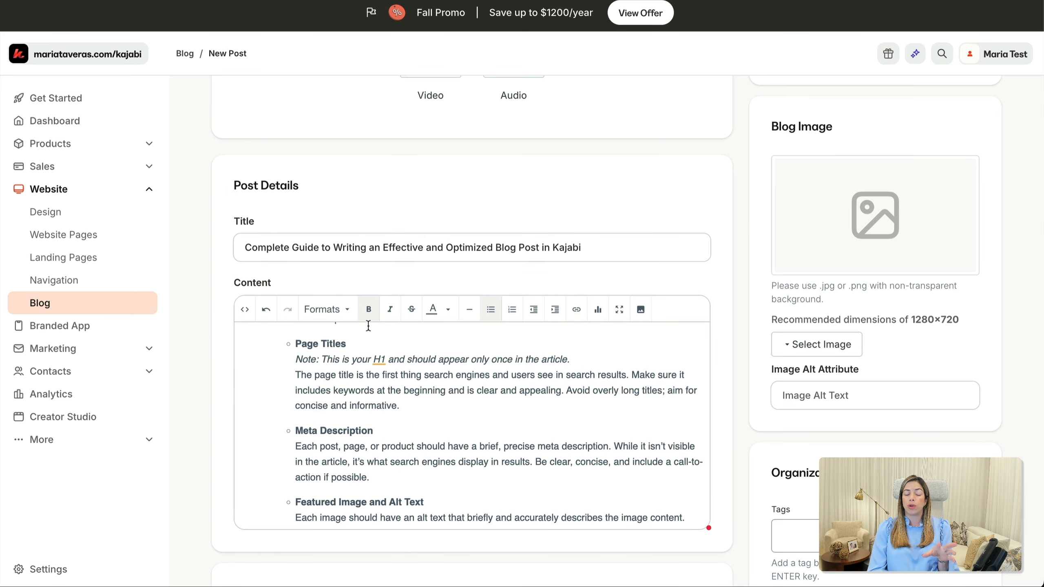
Step: Make the words "Bold text" bold in the bullet list under "Organize and Highlight Content"
{"action": "scroll", "coordinate": [386, 401], "scroll_direction": "down", "scroll_amount": 2}
{"action": "scroll", "coordinate": [386, 376], "scroll_direction": "down", "scroll_amount": 2}
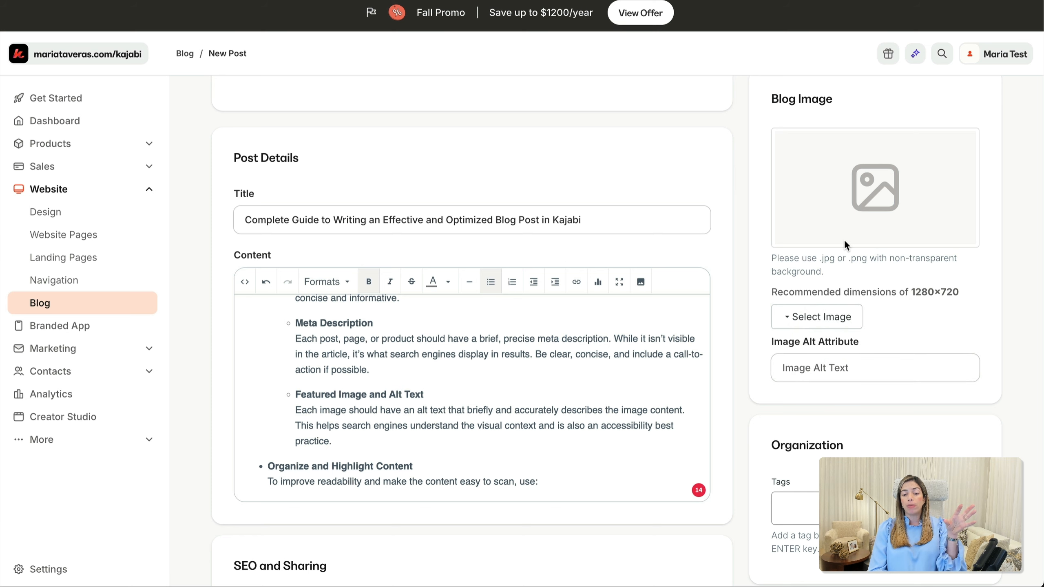
{"action": "mouse_move", "coordinate": [802, 359]}
{"action": "scroll", "coordinate": [740, 401], "scroll_direction": "down", "scroll_amount": 10}
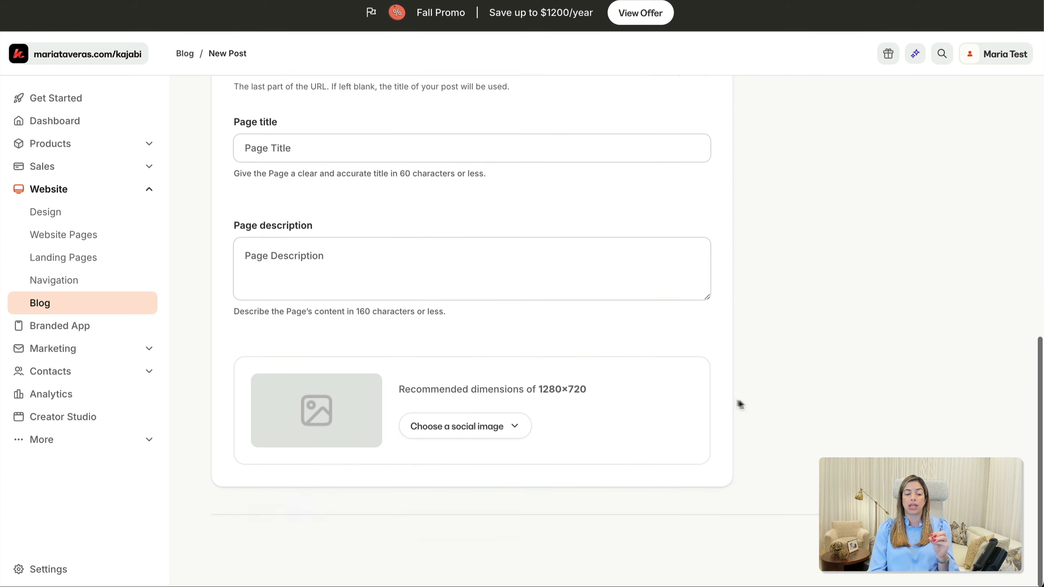
{"action": "scroll", "coordinate": [367, 451], "scroll_direction": "up", "scroll_amount": 10}
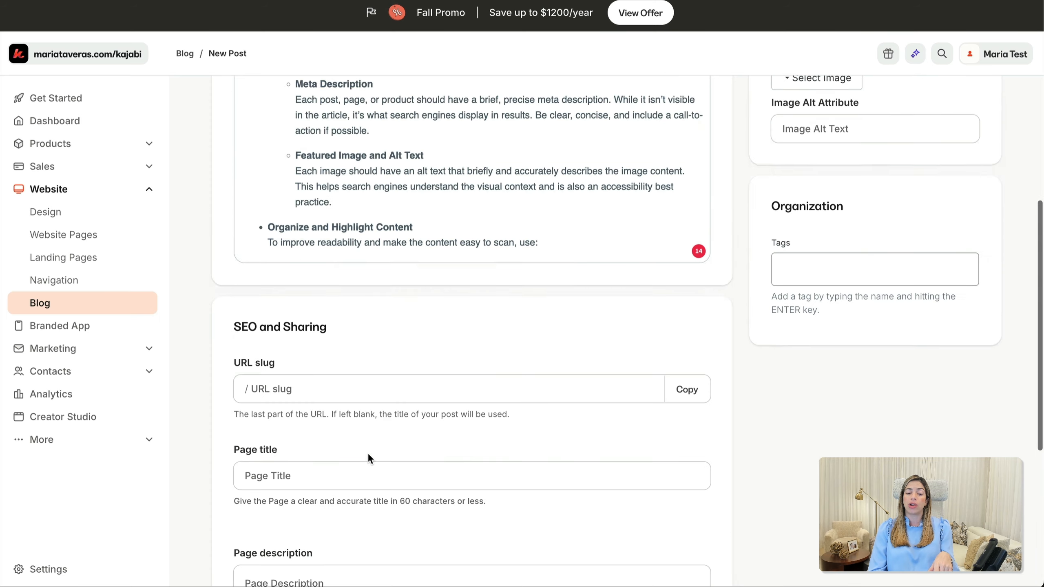
{"action": "scroll", "coordinate": [361, 373], "scroll_direction": "down", "scroll_amount": 4}
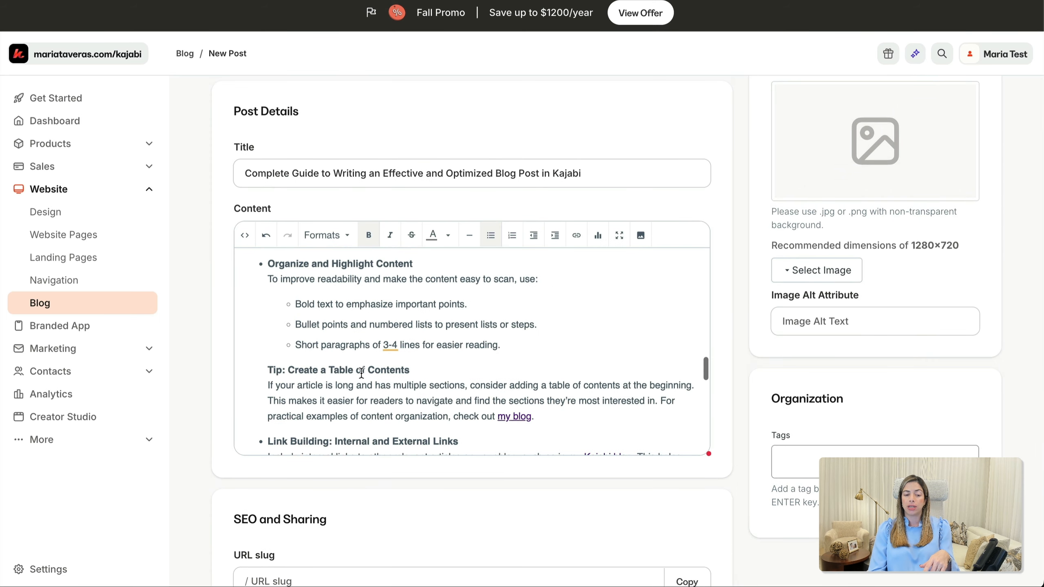
{"action": "left_click_drag", "start_coordinate": [336, 304], "coordinate": [286, 304]}
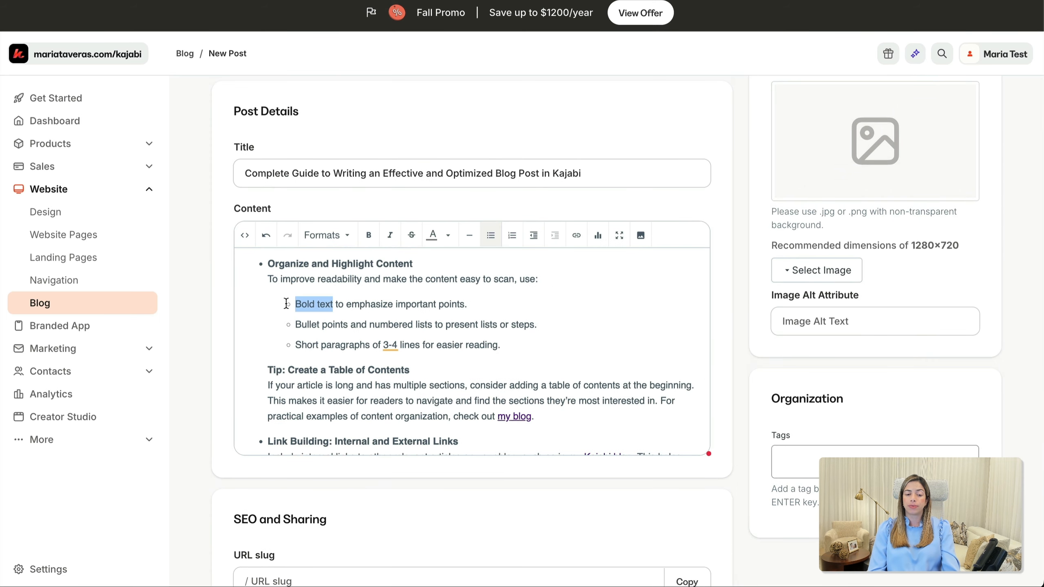
{"action": "key", "text": "ctrl+b"}
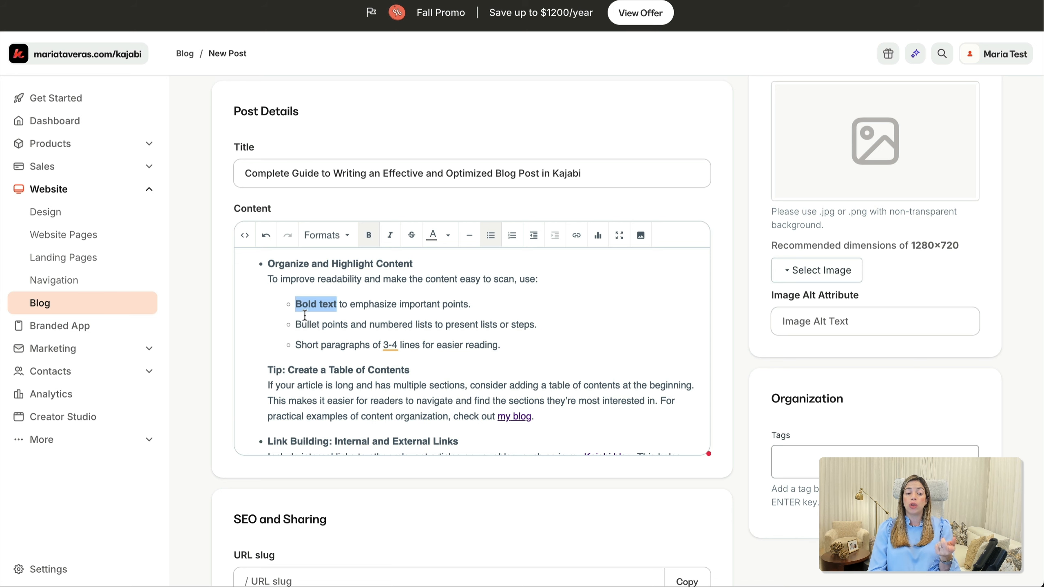
Step: Split the text under "Add a 'Gift' to Capture Leads" so the sentence starting with "For example" becomes its own bullet
{"action": "scroll", "coordinate": [320, 351], "scroll_direction": "down", "scroll_amount": 1}
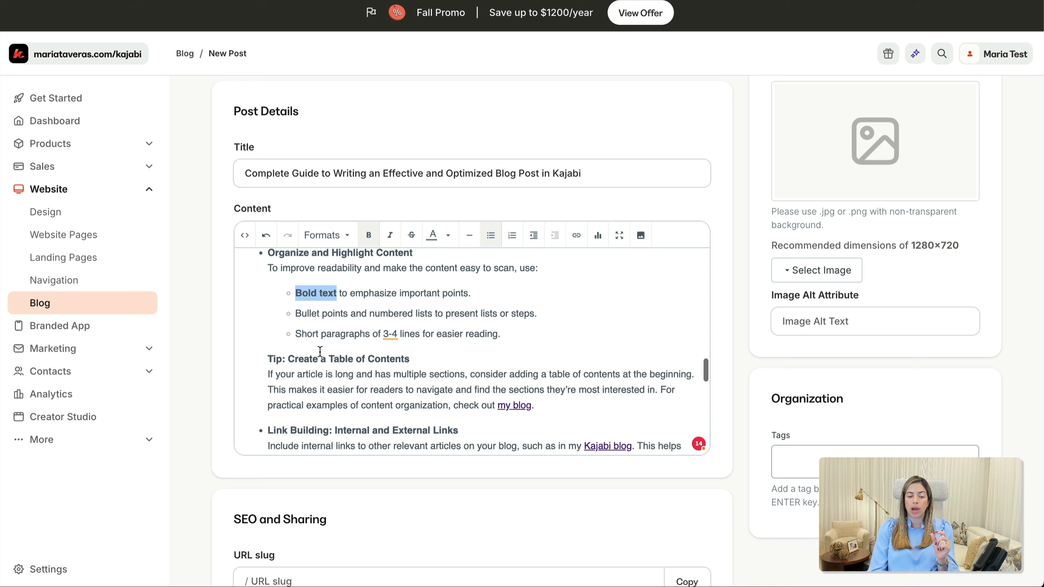
{"action": "left_click", "coordinate": [388, 333]}
{"action": "left_click", "coordinate": [396, 434]}
{"action": "scroll", "coordinate": [381, 414], "scroll_direction": "down", "scroll_amount": 2}
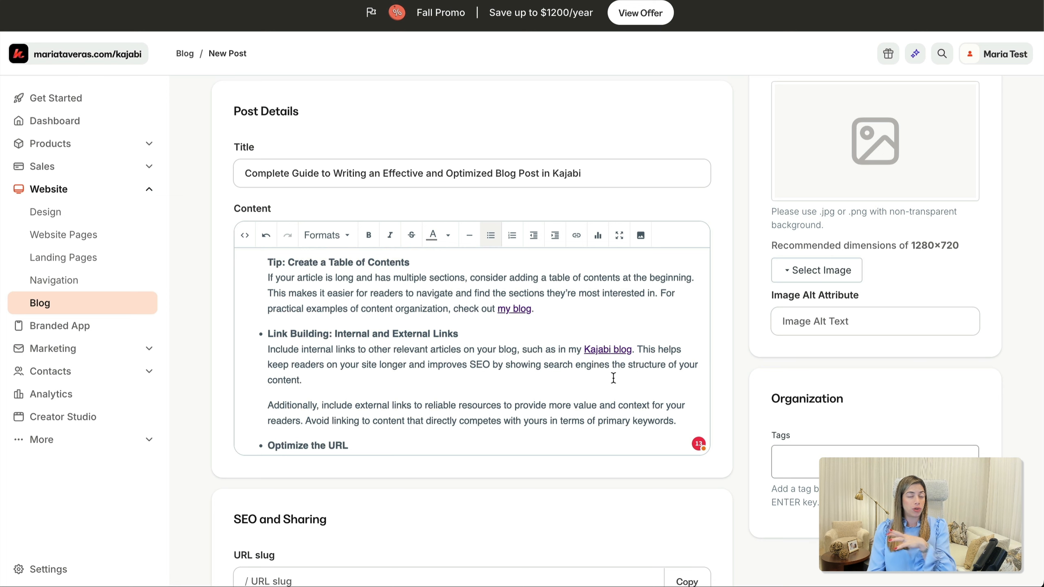
{"action": "scroll", "coordinate": [613, 377], "scroll_direction": "down", "scroll_amount": 5}
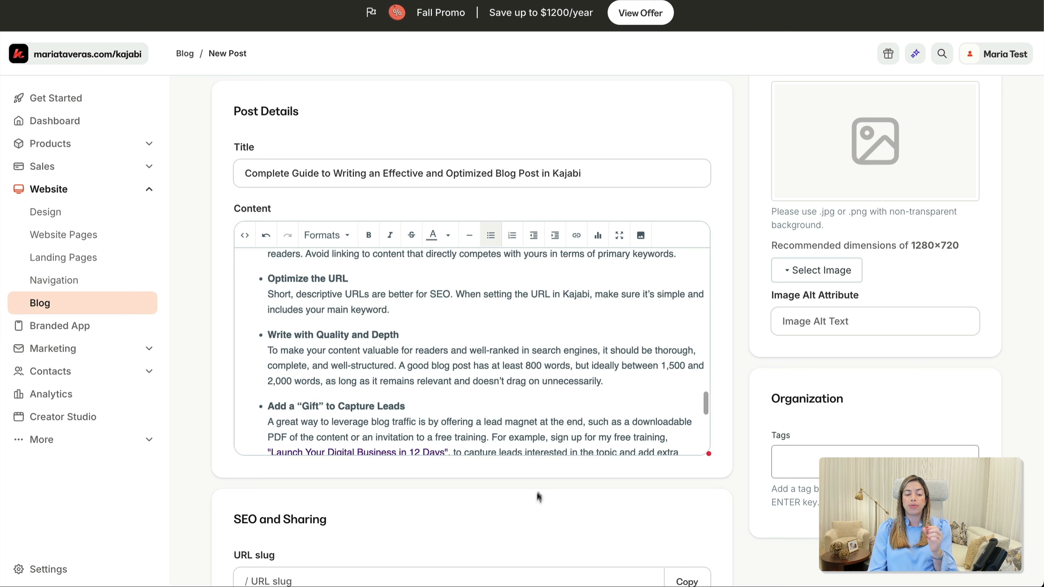
{"action": "scroll", "coordinate": [539, 497], "scroll_direction": "down", "scroll_amount": 2}
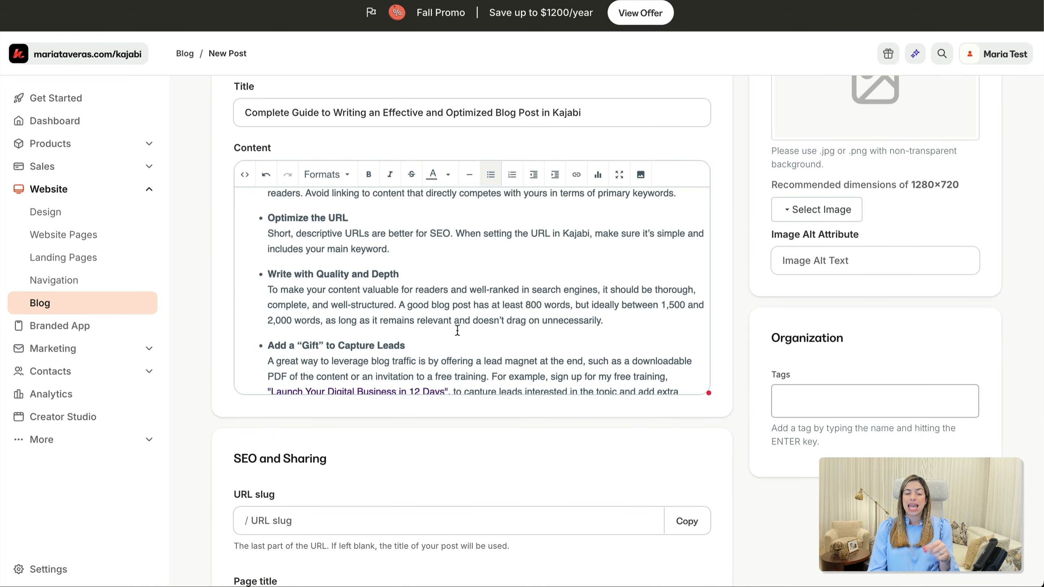
{"action": "scroll", "coordinate": [457, 331], "scroll_direction": "down", "scroll_amount": 1}
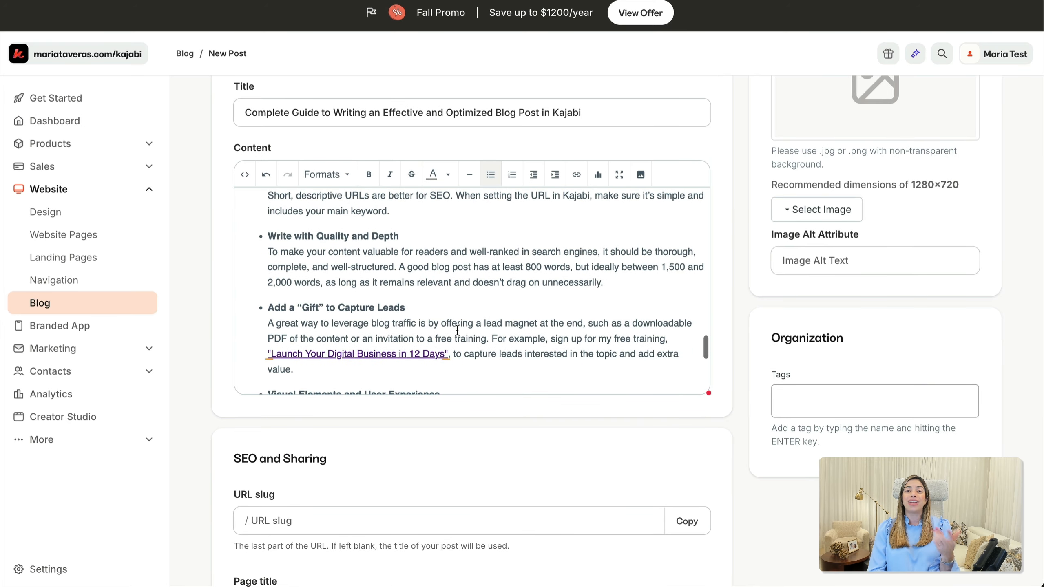
{"action": "left_click", "coordinate": [492, 338]}
{"action": "key", "text": "Return"}
{"action": "scroll", "coordinate": [453, 330], "scroll_direction": "down", "scroll_amount": 1}
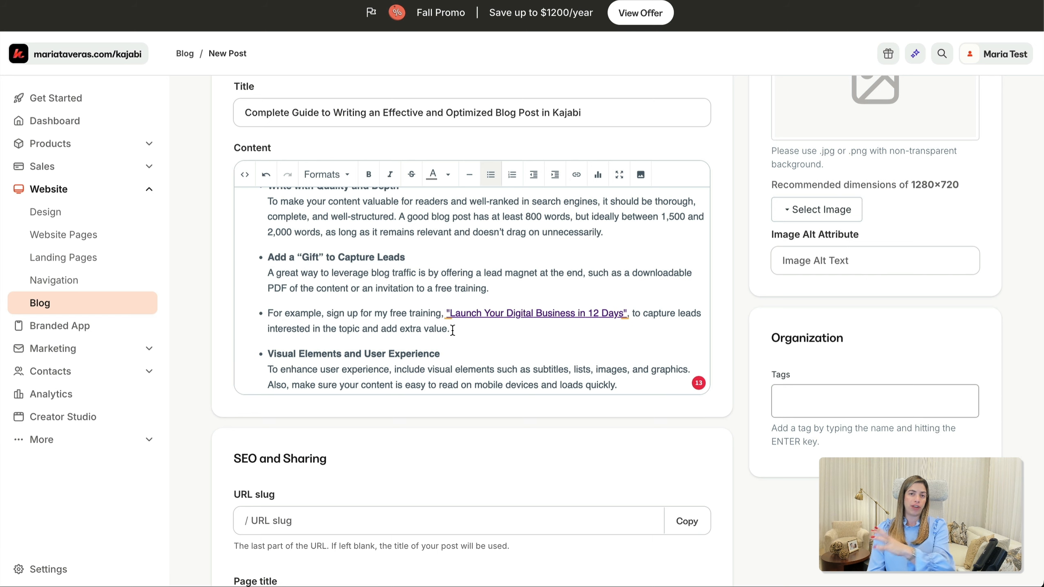
Step: Review the article's closing sections and compare the Video and Audio media options, ending on Video
{"action": "left_click", "coordinate": [487, 310]}
{"action": "scroll", "coordinate": [488, 310], "scroll_direction": "down", "scroll_amount": 3}
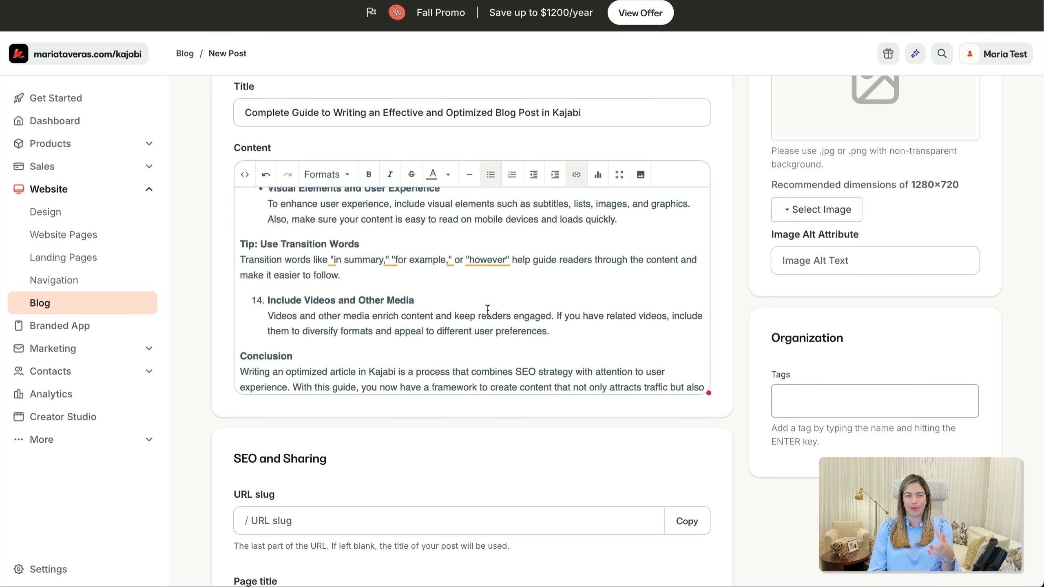
{"action": "scroll", "coordinate": [487, 310], "scroll_direction": "down", "scroll_amount": 1}
{"action": "left_click", "coordinate": [438, 279]}
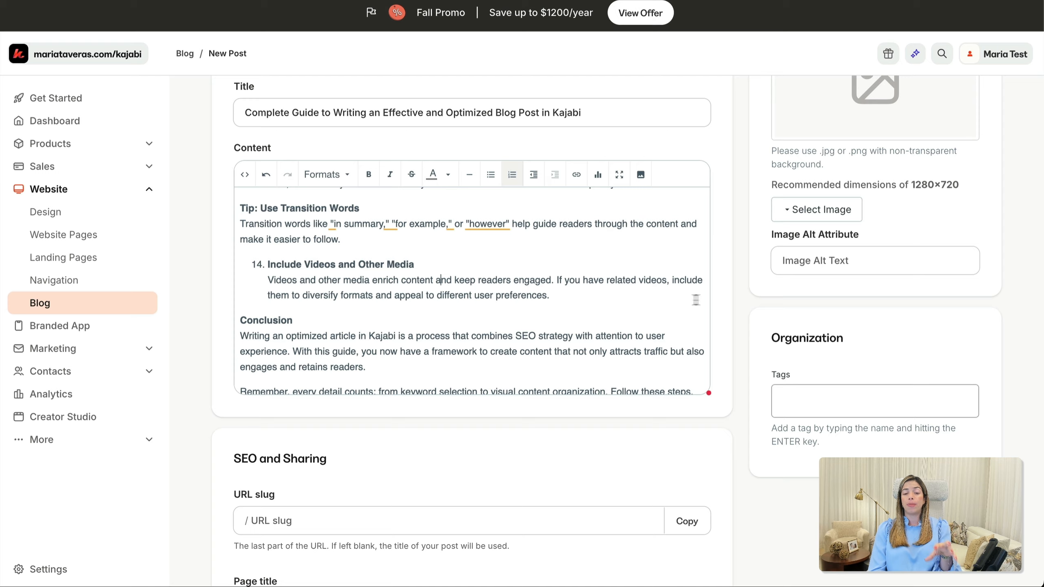
{"action": "scroll", "coordinate": [736, 300], "scroll_direction": "up", "scroll_amount": 8}
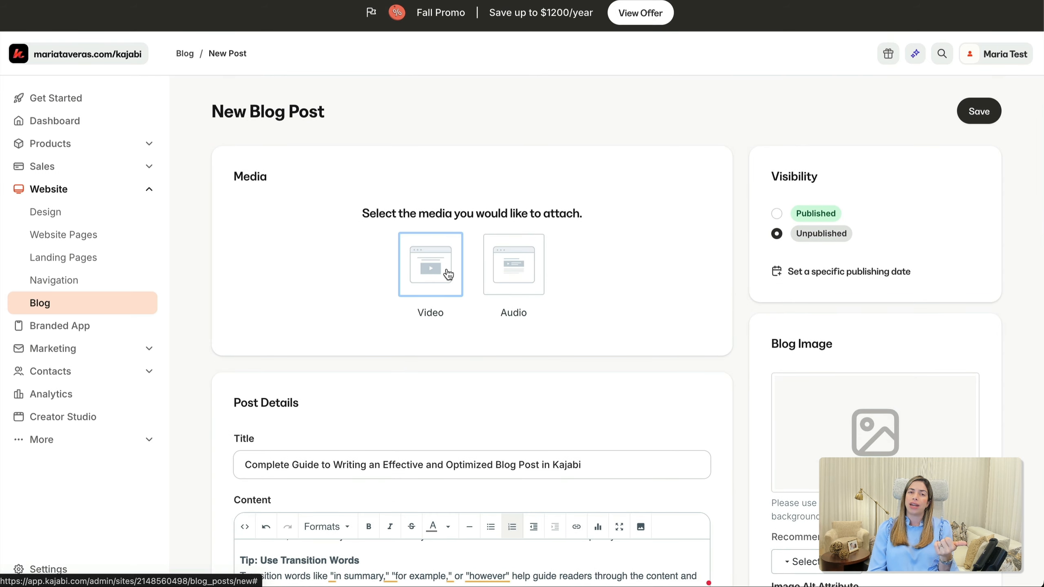
{"action": "left_click", "coordinate": [444, 270]}
{"action": "left_click", "coordinate": [513, 265]}
{"action": "left_click", "coordinate": [449, 269]}
{"action": "scroll", "coordinate": [483, 348], "scroll_direction": "down", "scroll_amount": 8}
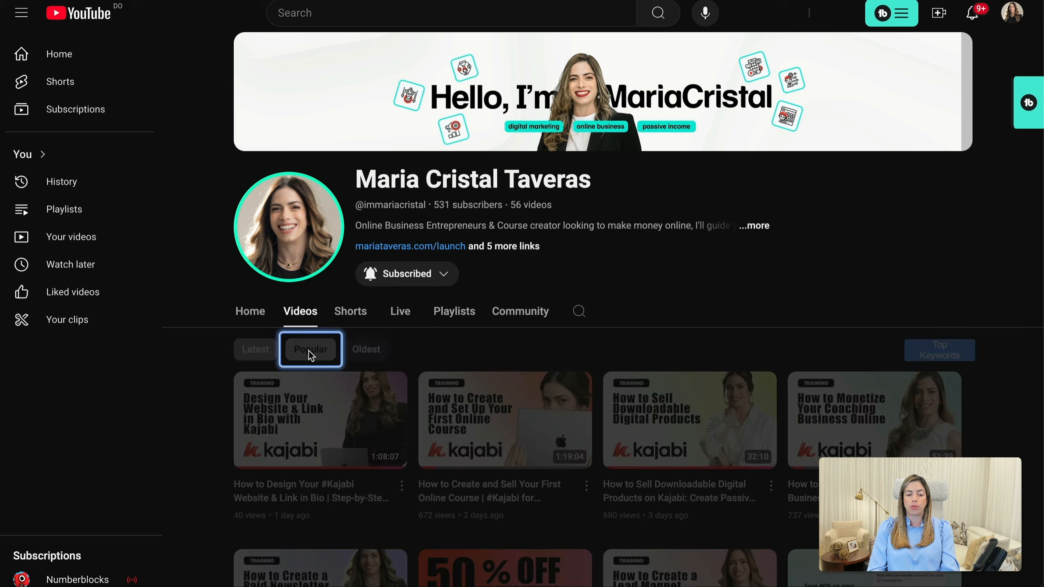
Step: On YouTube, sort the channel's videos by Popular and open the sharing options of "How to Set Up Kajabi Community 2.0"
{"action": "left_click", "coordinate": [308, 351]}
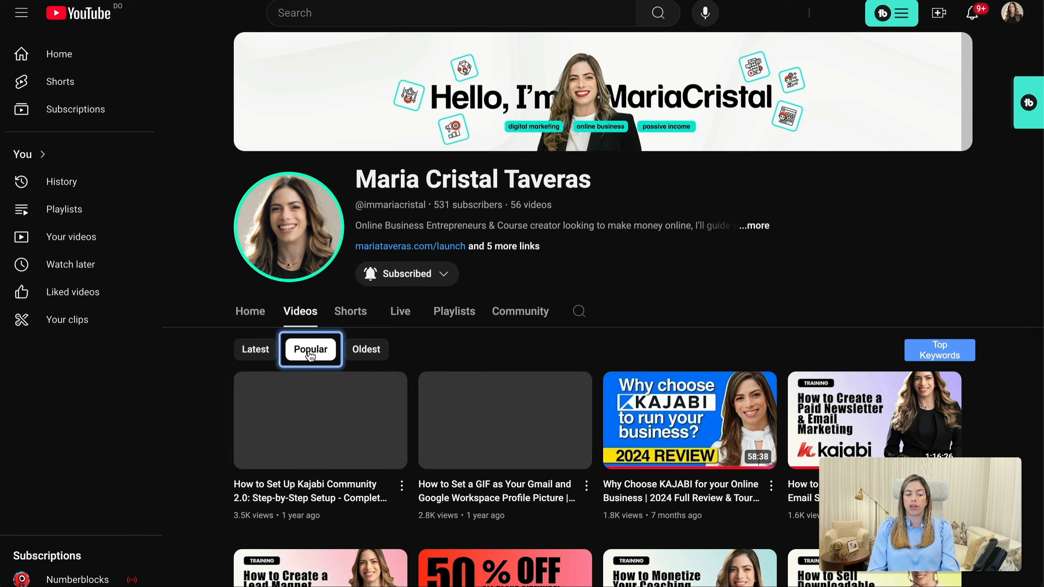
{"action": "left_click", "coordinate": [317, 415]}
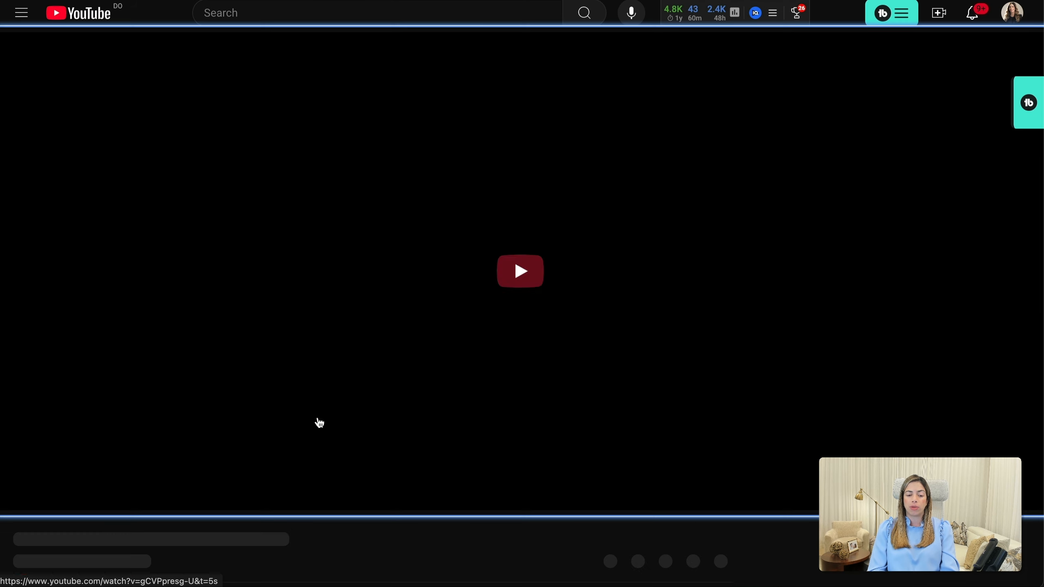
{"action": "scroll", "coordinate": [452, 403], "scroll_direction": "down", "scroll_amount": 3}
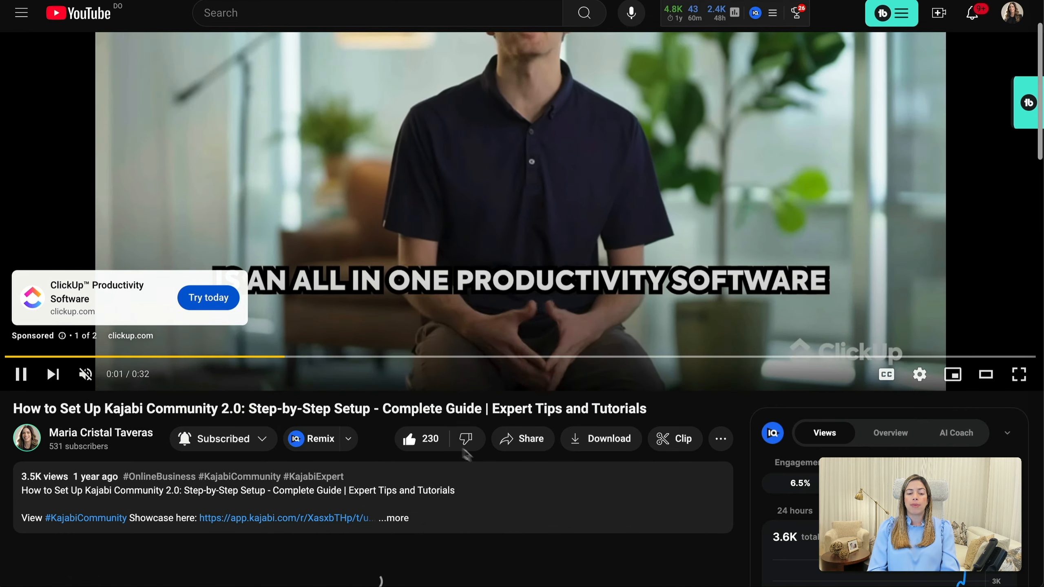
{"action": "left_click", "coordinate": [526, 436]}
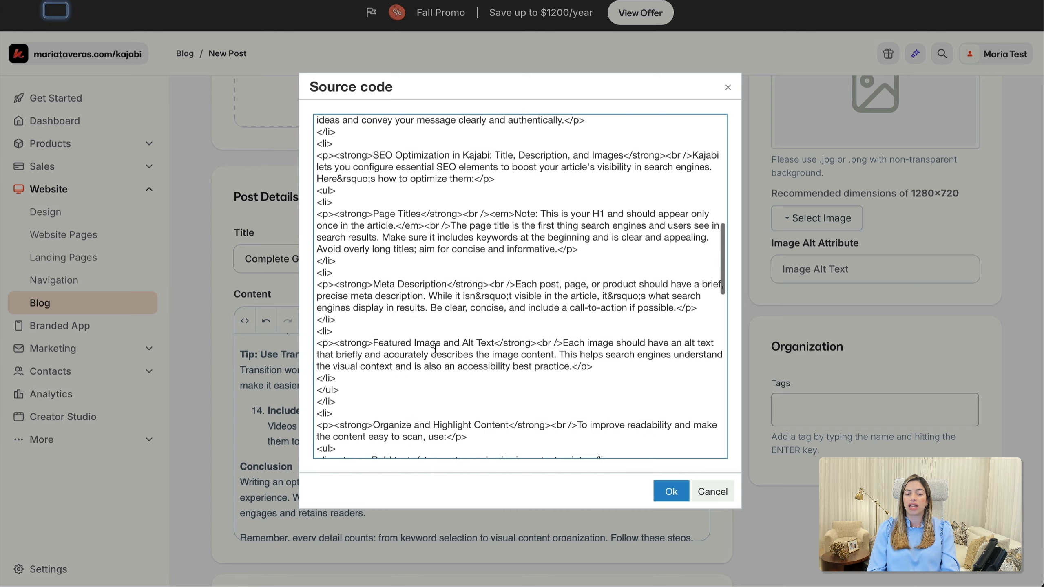
Step: Insert the YouTube video's 560 by 315 iframe embed code after the Meta Description paragraph in the Kajabi post's source code, and check its placement
{"action": "scroll", "coordinate": [489, 265], "scroll_direction": "down", "scroll_amount": 2}
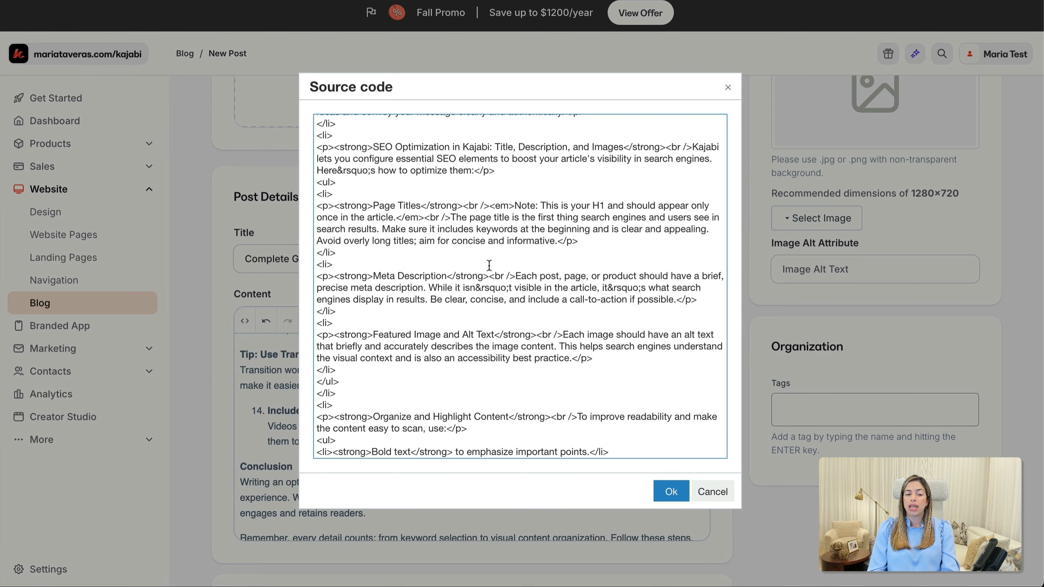
{"action": "left_click", "coordinate": [714, 292]}
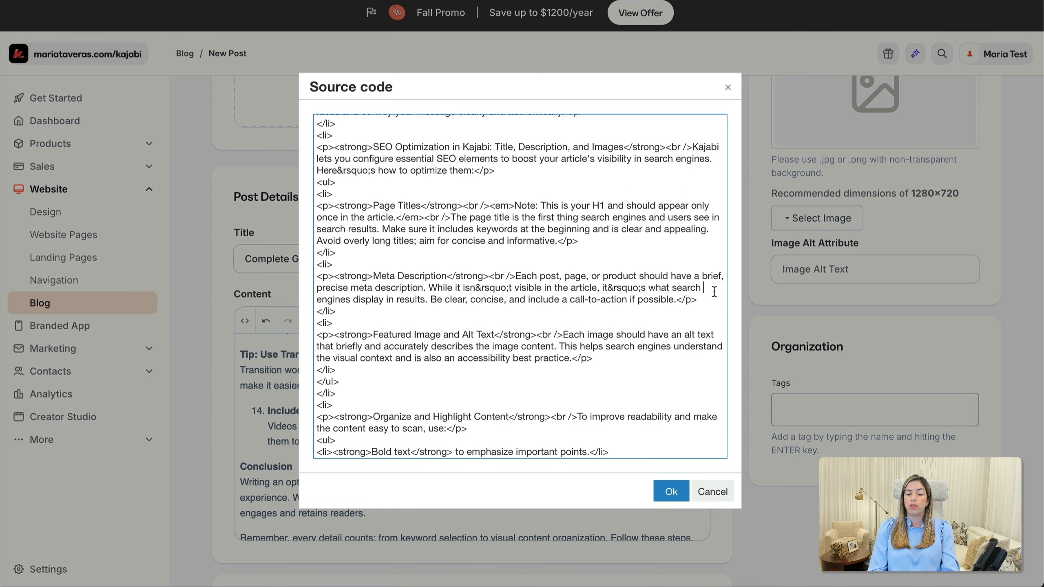
{"action": "left_click", "coordinate": [710, 299]}
{"action": "type", "text": "<iframe width=\"560\" height=\"315\" src=\"https://www.youtube.com/embed/gCVPpresg-U?si=mvPGWnzpcMieS-15\" title=\"YouTube video player\" frameborder=\"0\" allow=\"accelerometer; autoplay; clipboard-write; encrypted-media; gyroscope; picture-in-picture; web-share\" referrerpolicy=\"strict-origin-when-cross-origin\" allowfullscreen></iframe>"}
{"action": "scroll", "coordinate": [694, 391], "scroll_direction": "up", "scroll_amount": 1}
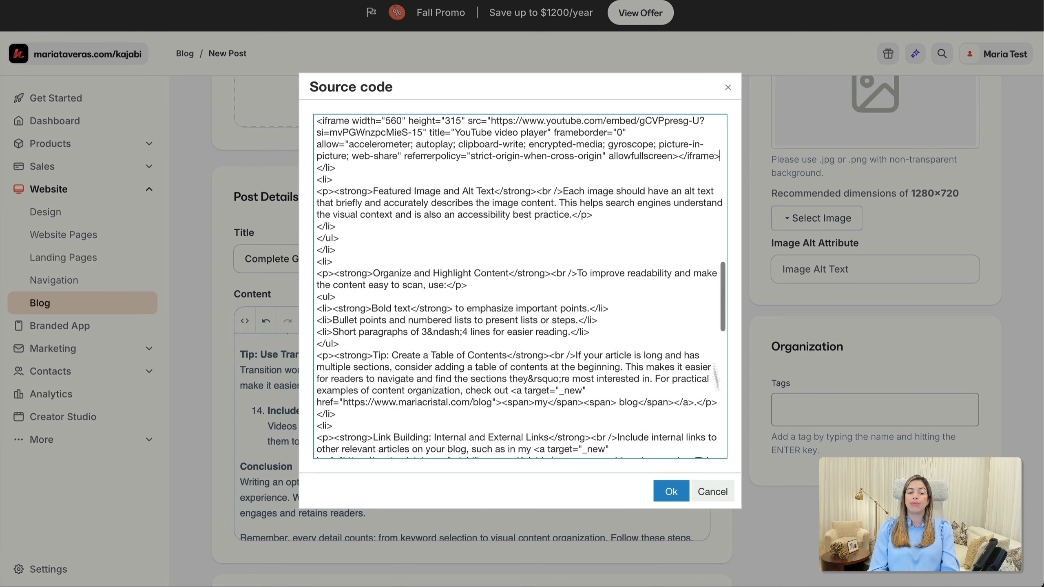
{"action": "left_click", "coordinate": [671, 491]}
{"action": "scroll", "coordinate": [472, 388], "scroll_direction": "down", "scroll_amount": 5}
{"action": "scroll", "coordinate": [472, 389], "scroll_direction": "up", "scroll_amount": 2}
{"action": "scroll", "coordinate": [472, 389], "scroll_direction": "down", "scroll_amount": 8}
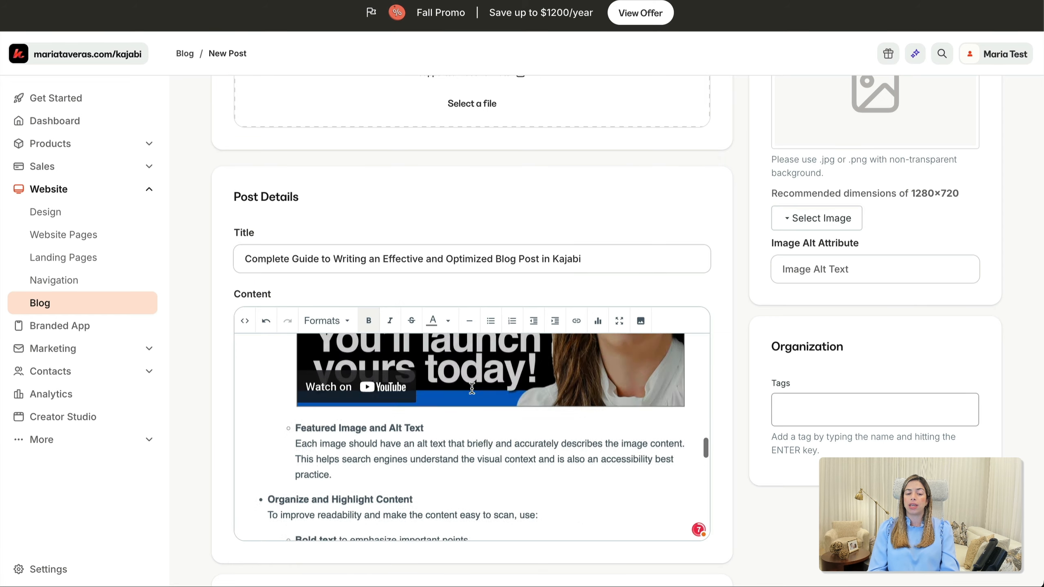
{"action": "scroll", "coordinate": [472, 388], "scroll_direction": "up", "scroll_amount": 3}
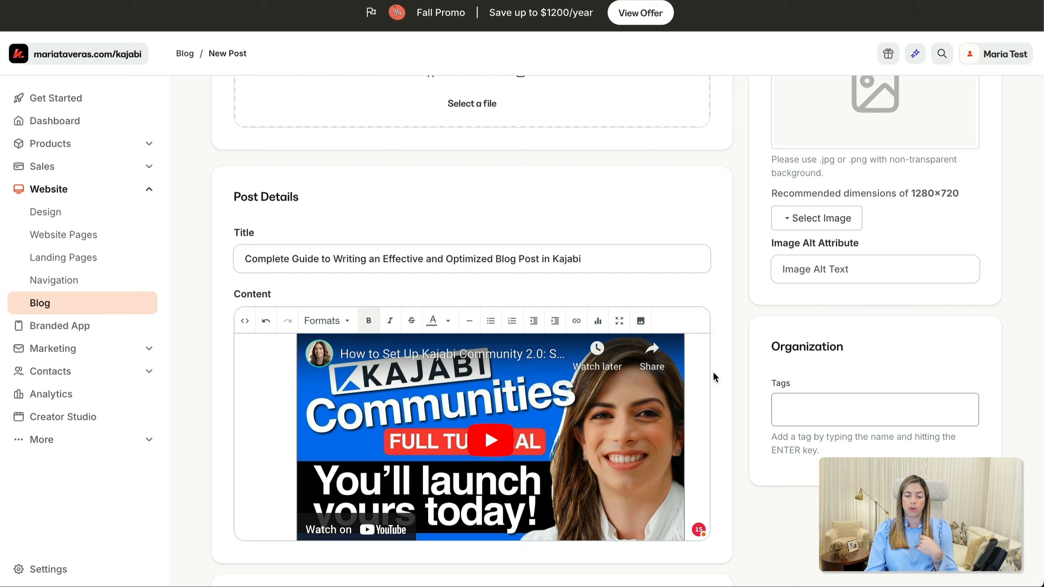
Step: Enter the page title "How to Write the Perfect Blog to Attract and Convert Your Audience" and a single SEO page description about writing optimized blog articles
{"action": "scroll", "coordinate": [714, 372], "scroll_direction": "down", "scroll_amount": 8}
{"action": "scroll", "coordinate": [714, 373], "scroll_direction": "down", "scroll_amount": 2}
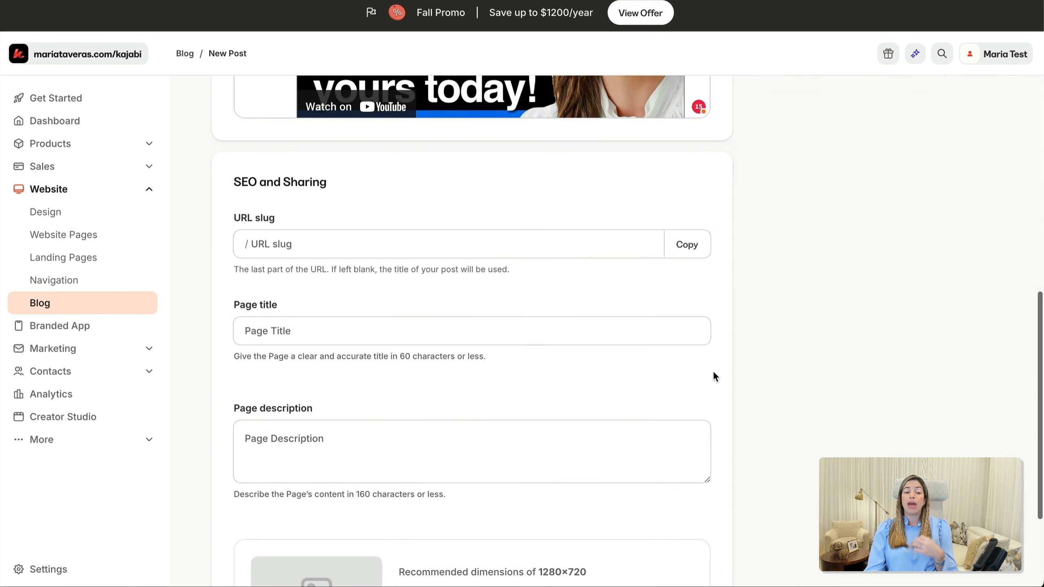
{"action": "scroll", "coordinate": [714, 376], "scroll_direction": "down", "scroll_amount": 2}
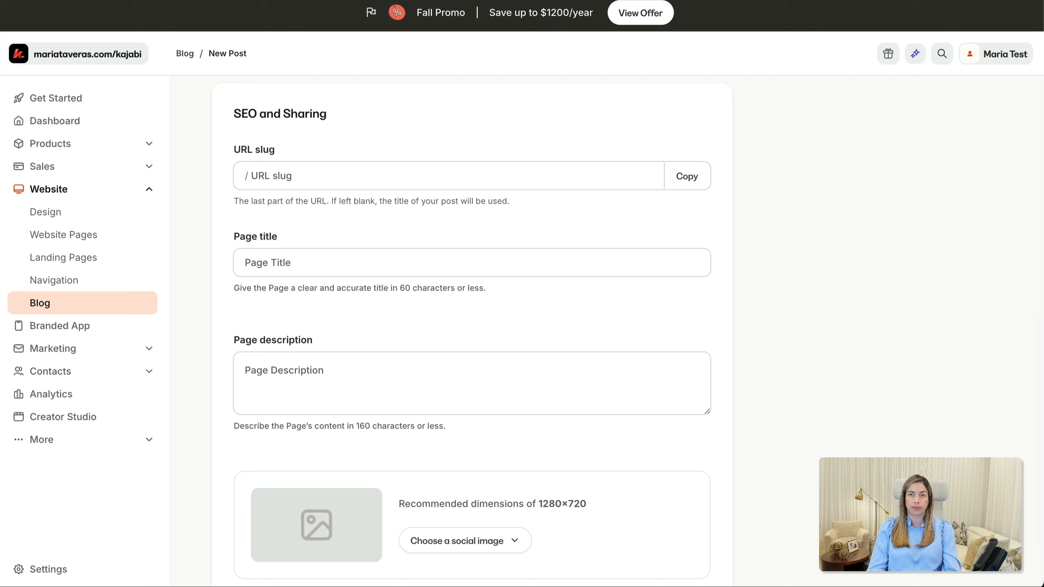
{"action": "left_click", "coordinate": [457, 261]}
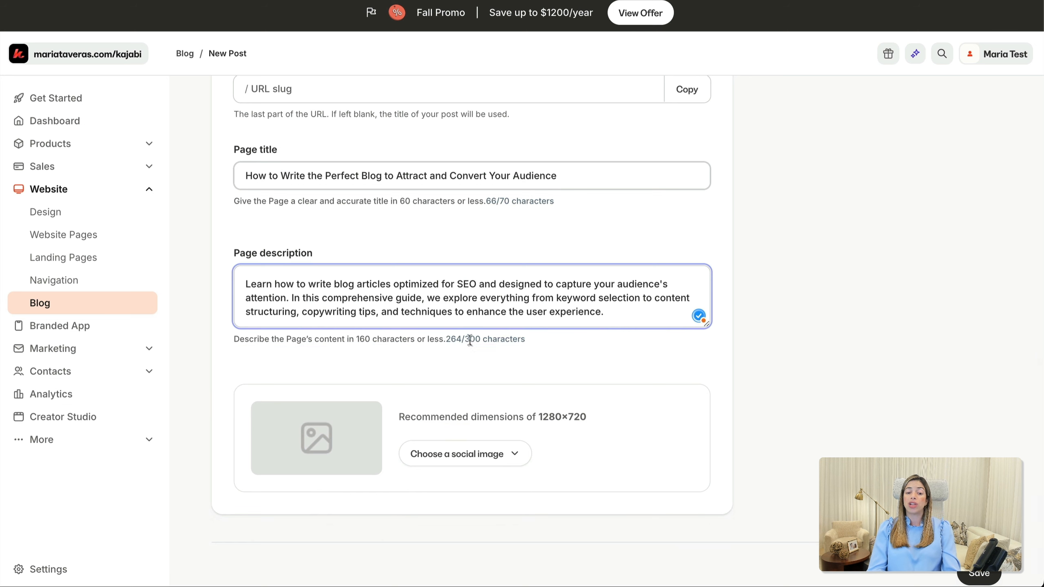
{"action": "key", "text": "Return"}
{"action": "type", "text": "Learn how to write blog articles optimized for SEO and designed to capture your audience's attention. In this comprehensive guide, we explore everything from keyword selection to content structuring, copywriting tips, and techniques to enhance the user experience."}
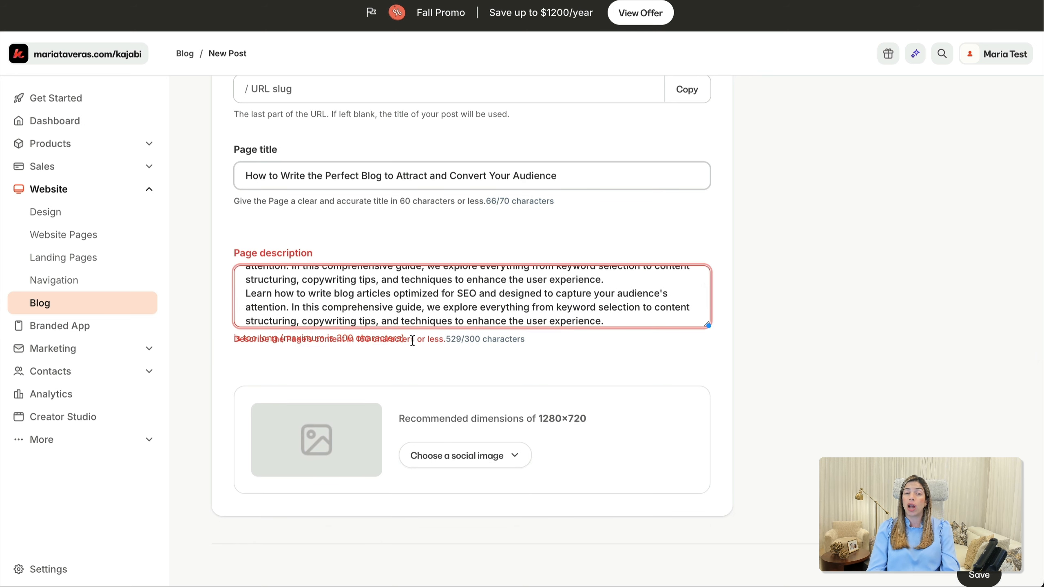
{"action": "key", "text": "ctrl+z"}
Step: Upload a new social image for the post and set its URL slug to "write-perfect-blog"
{"action": "left_click", "coordinate": [457, 455]}
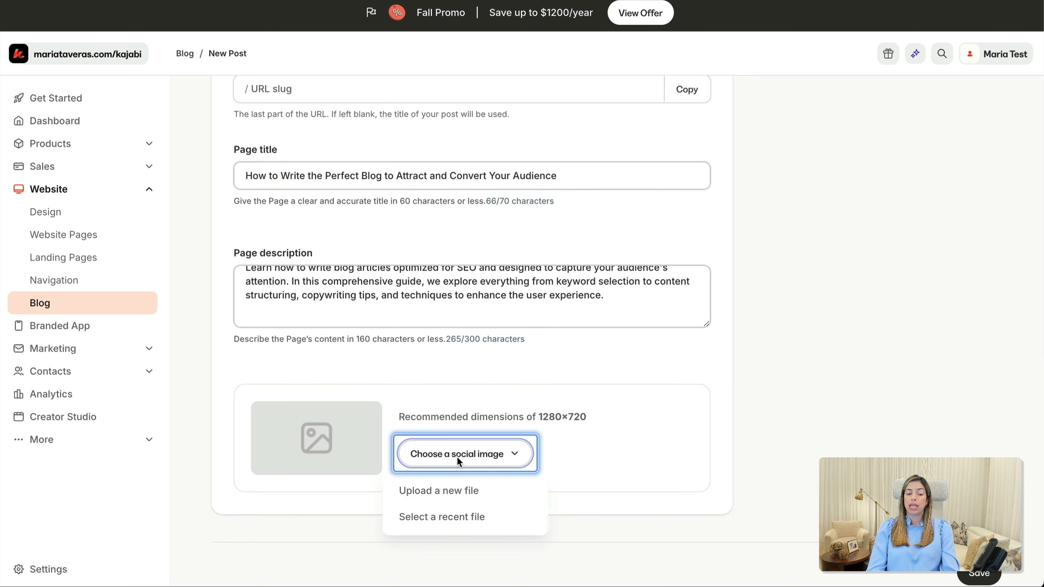
{"action": "left_click", "coordinate": [453, 485]}
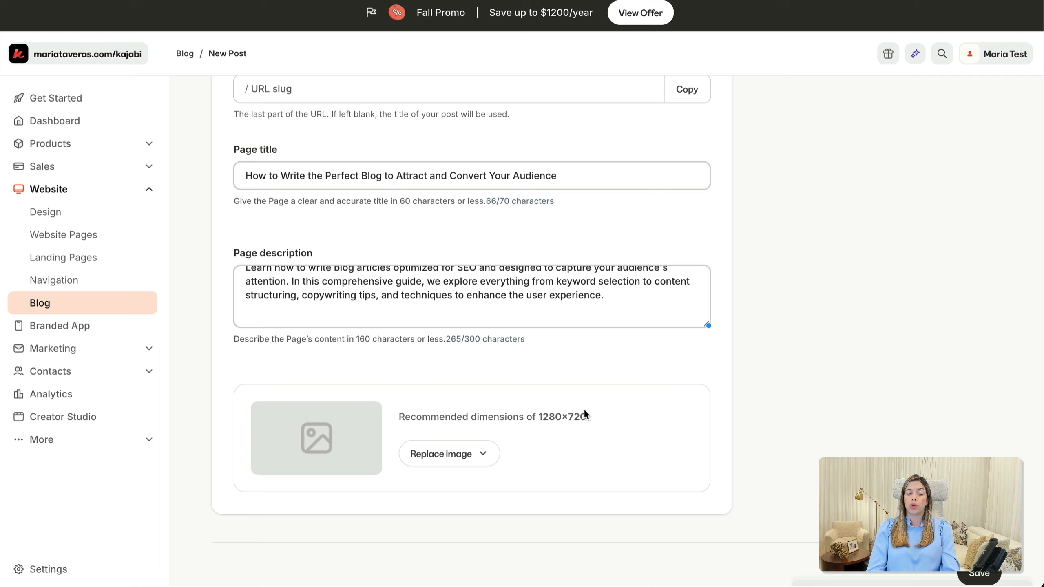
{"action": "scroll", "coordinate": [652, 425], "scroll_direction": "up", "scroll_amount": 3}
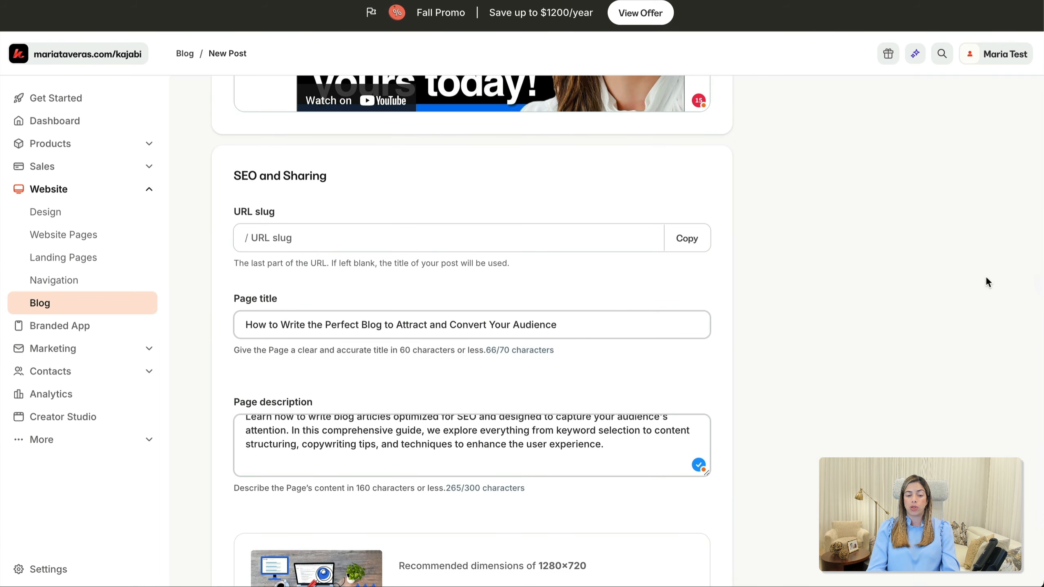
{"action": "left_click", "coordinate": [568, 245]}
{"action": "type", "text": "https://www.mariacristal.com/blog/write-perfect-blog"}
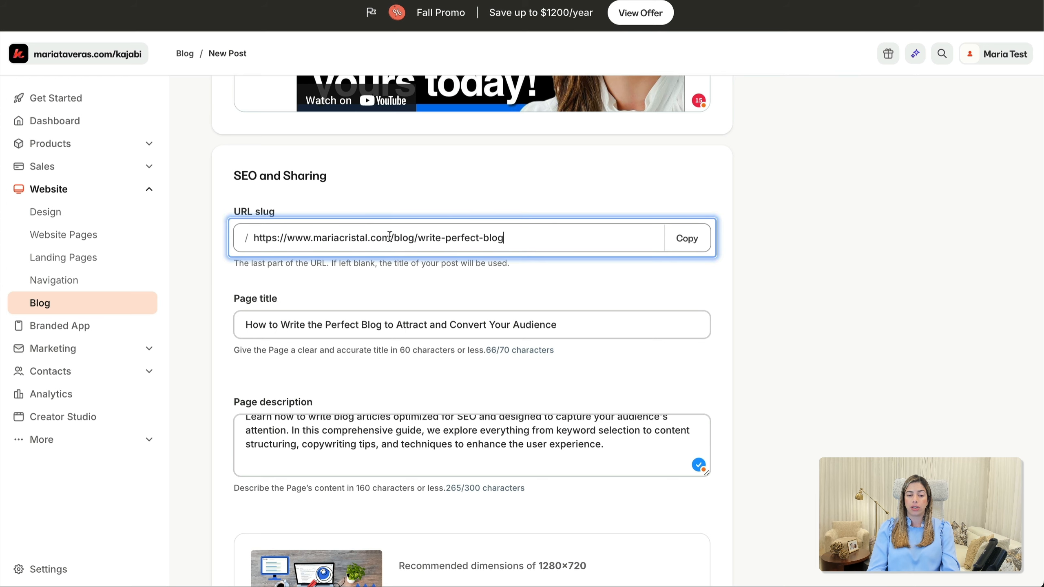
{"action": "left_click_drag", "start_coordinate": [418, 237], "coordinate": [251, 238]}
{"action": "key", "text": "BackSpace"}
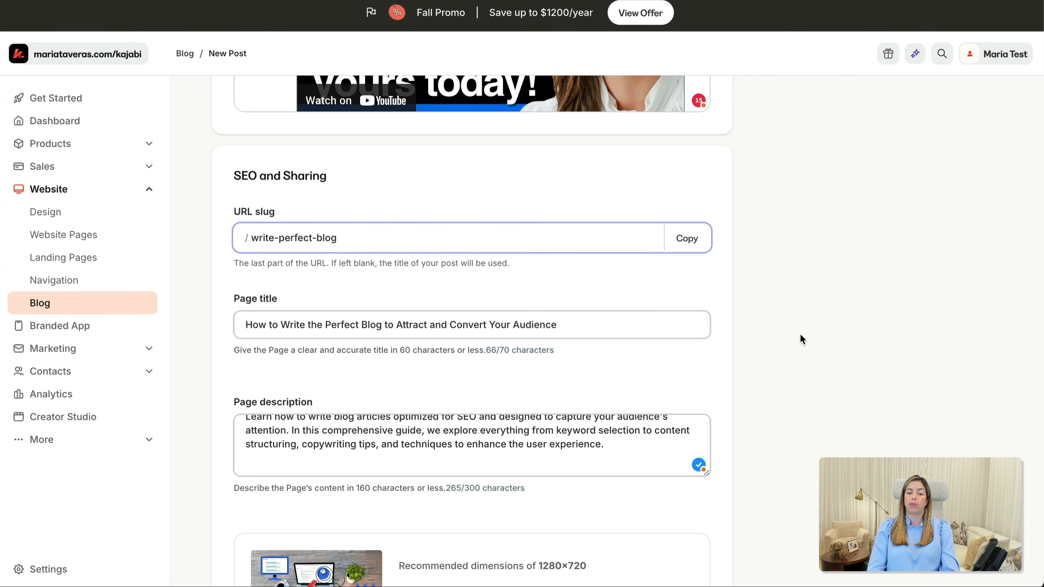
Step: Add the blog image with the post title as its alt text, and tag the post "Digital Marketing"
{"action": "left_click", "coordinate": [799, 334]}
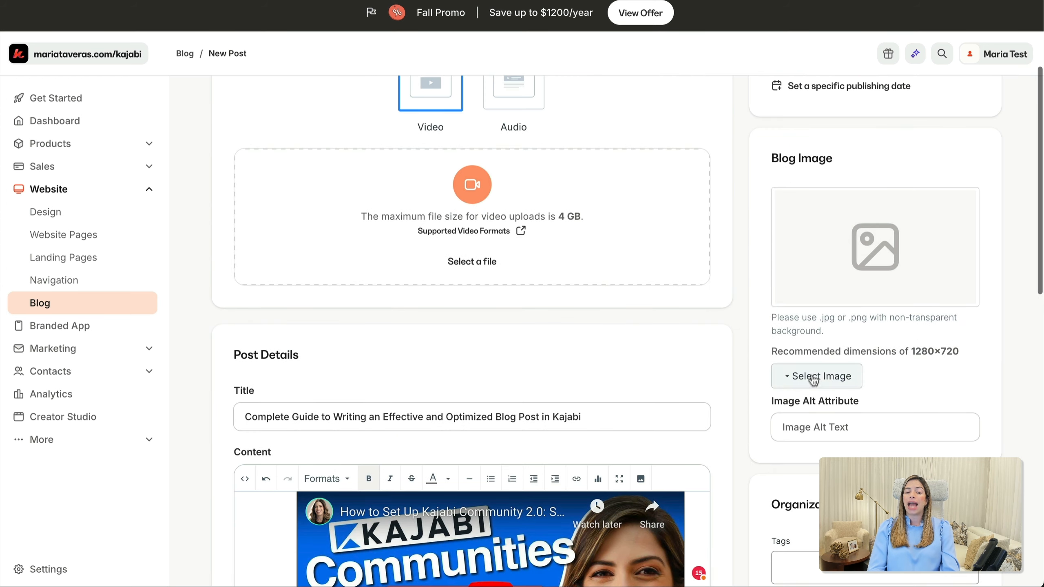
{"action": "left_click", "coordinate": [813, 381]}
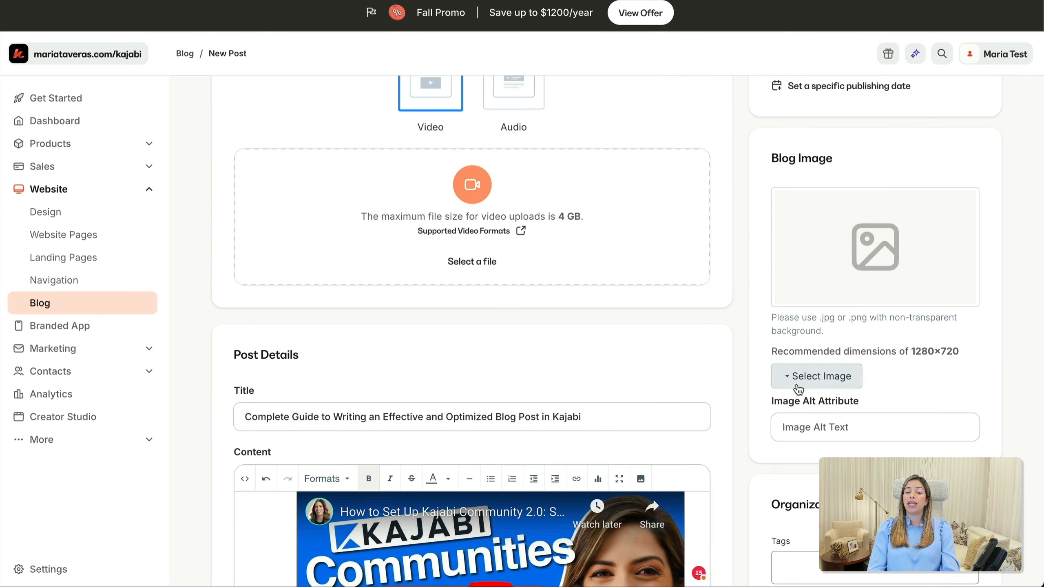
{"action": "left_click", "coordinate": [826, 430]}
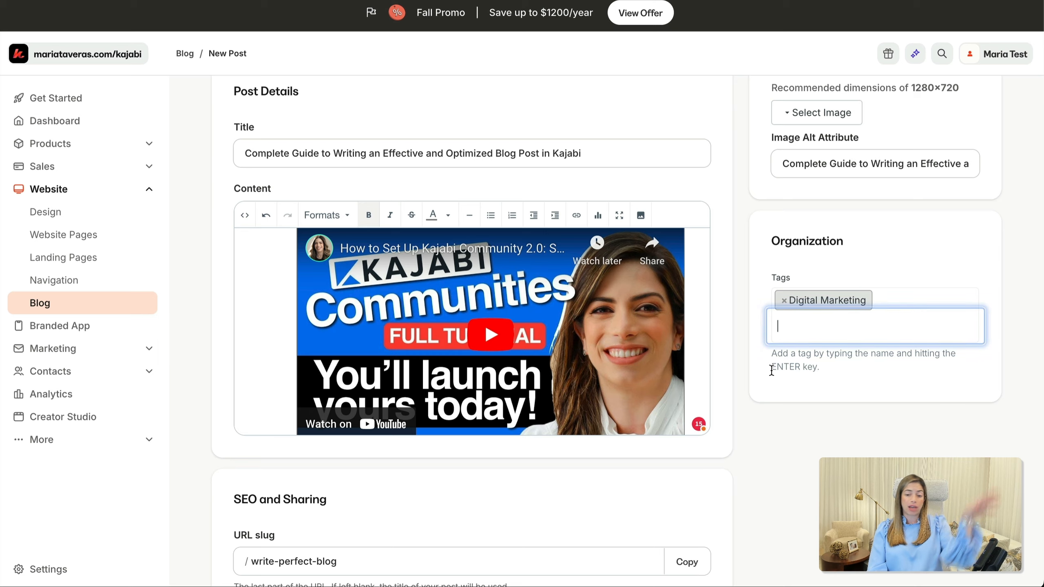
{"action": "left_click", "coordinate": [745, 400]}
Step: Set the post's visibility to Published and save the post
{"action": "scroll", "coordinate": [765, 392], "scroll_direction": "up", "scroll_amount": 8}
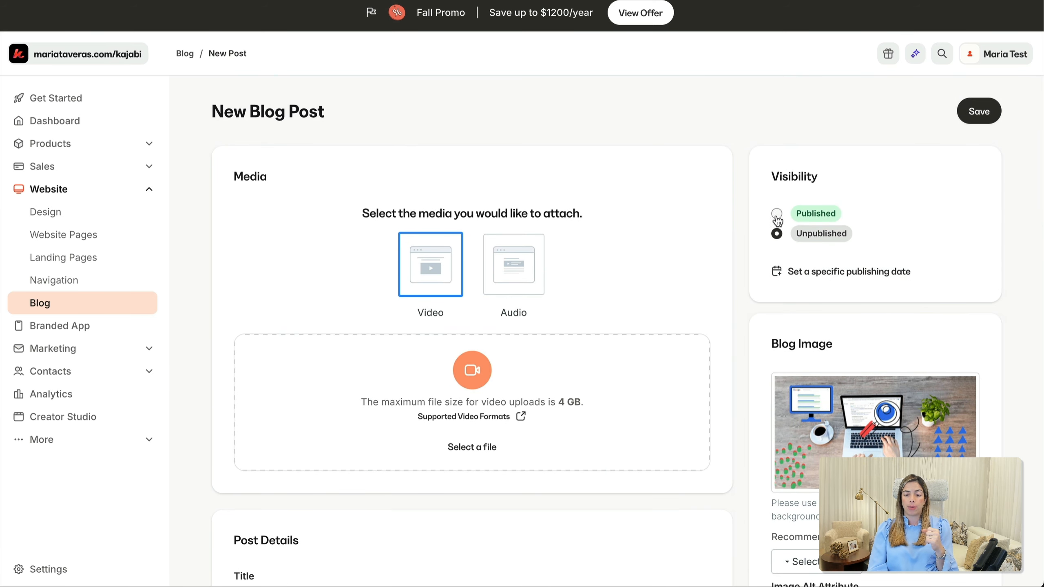
{"action": "left_click", "coordinate": [776, 213]}
{"action": "left_click", "coordinate": [979, 111]}
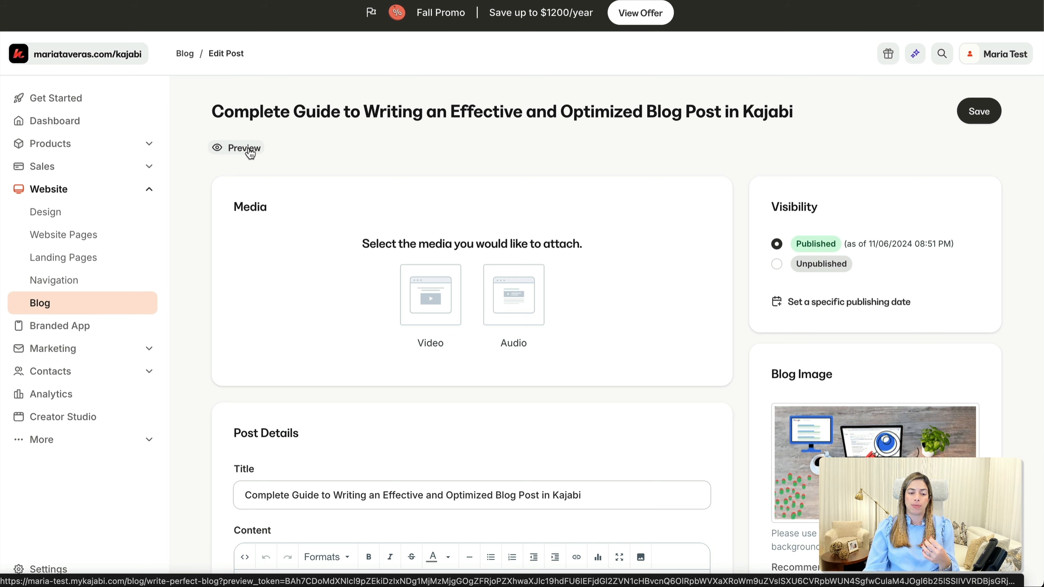
Step: Open the saved post's preview in a separate tab
{"action": "right_click", "coordinate": [250, 153]}
{"action": "left_click", "coordinate": [267, 170]}
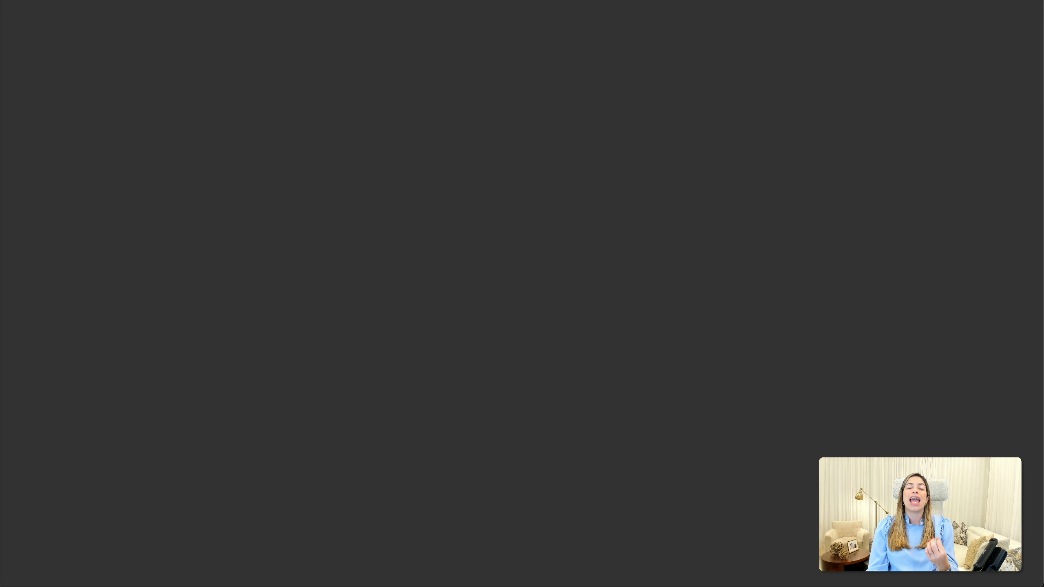